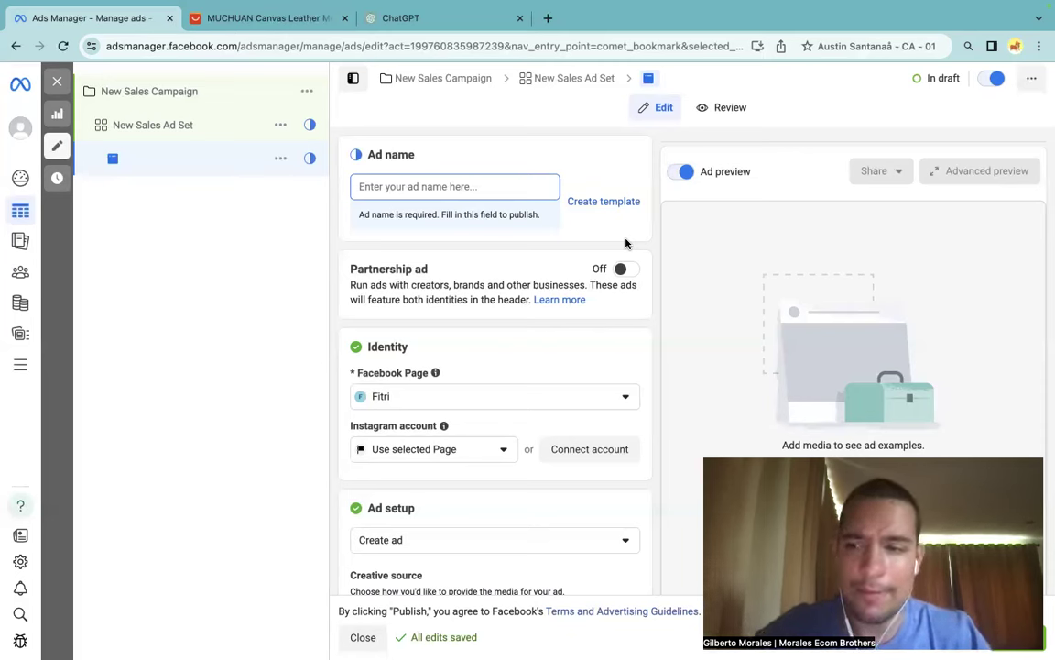
Check the messenger bag's AliExpress product page and name the ad LMBI1 in Ads Manager.
left_click(293, 17)
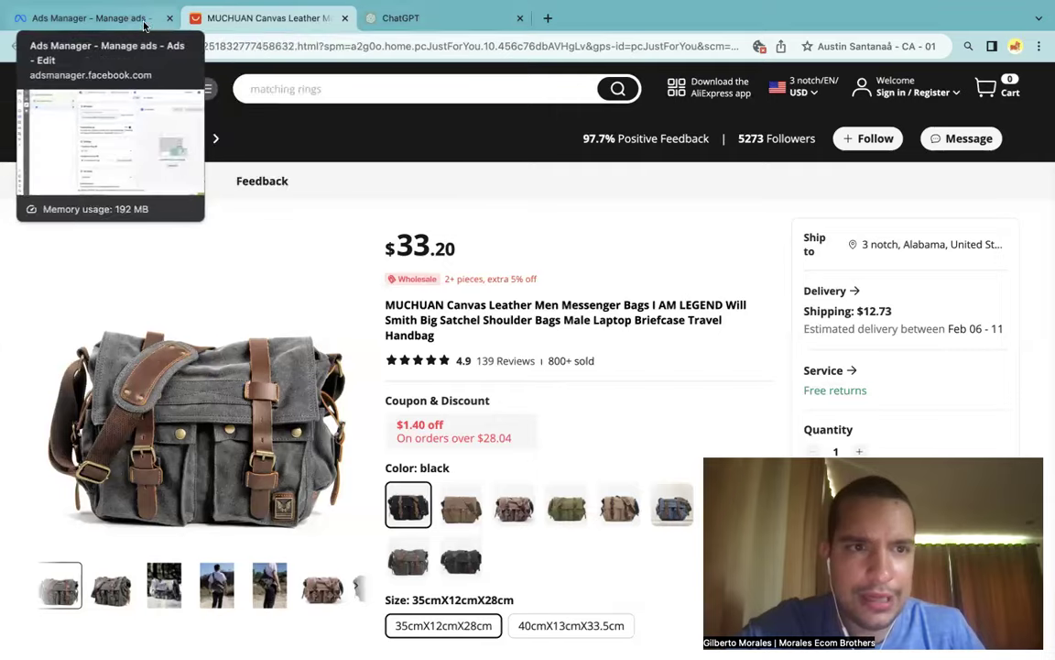
left_click(137, 18)
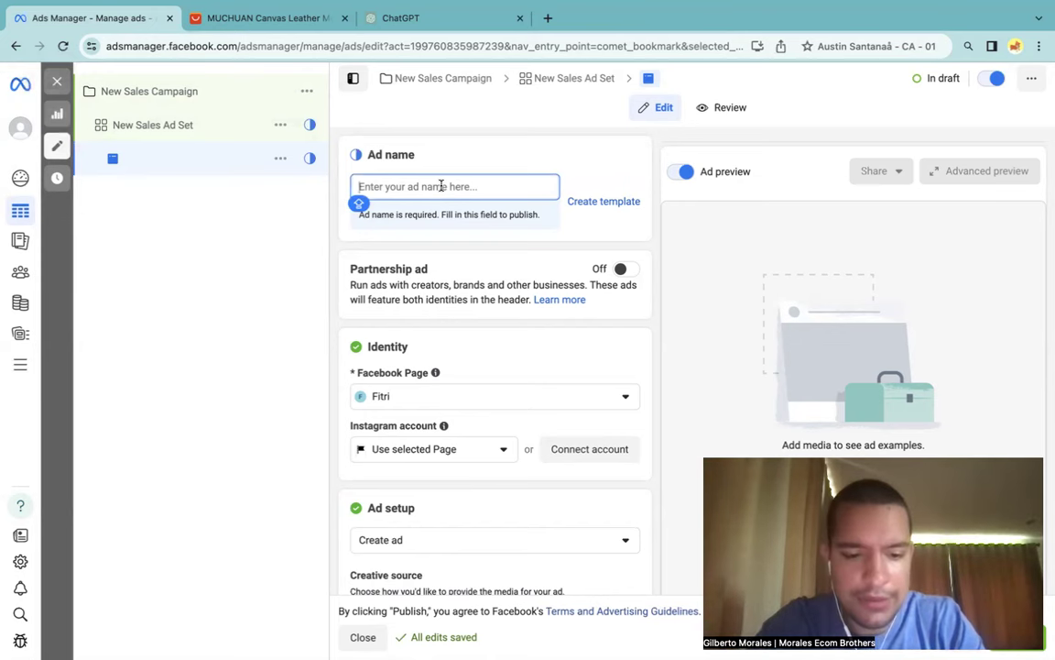
type("LM")
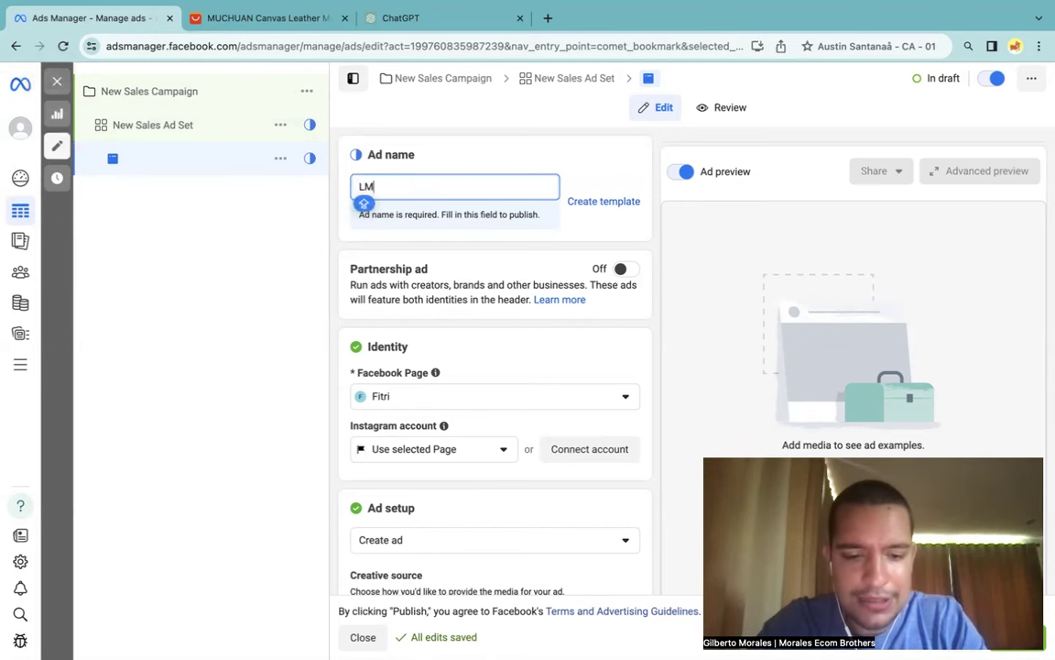
type("BI1")
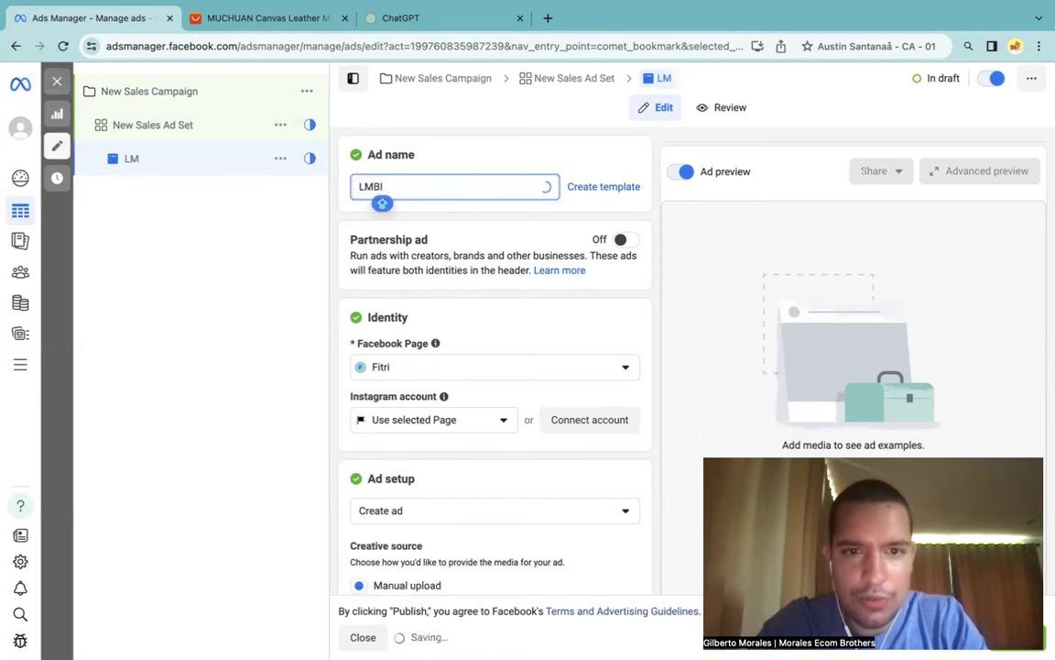
left_click(463, 158)
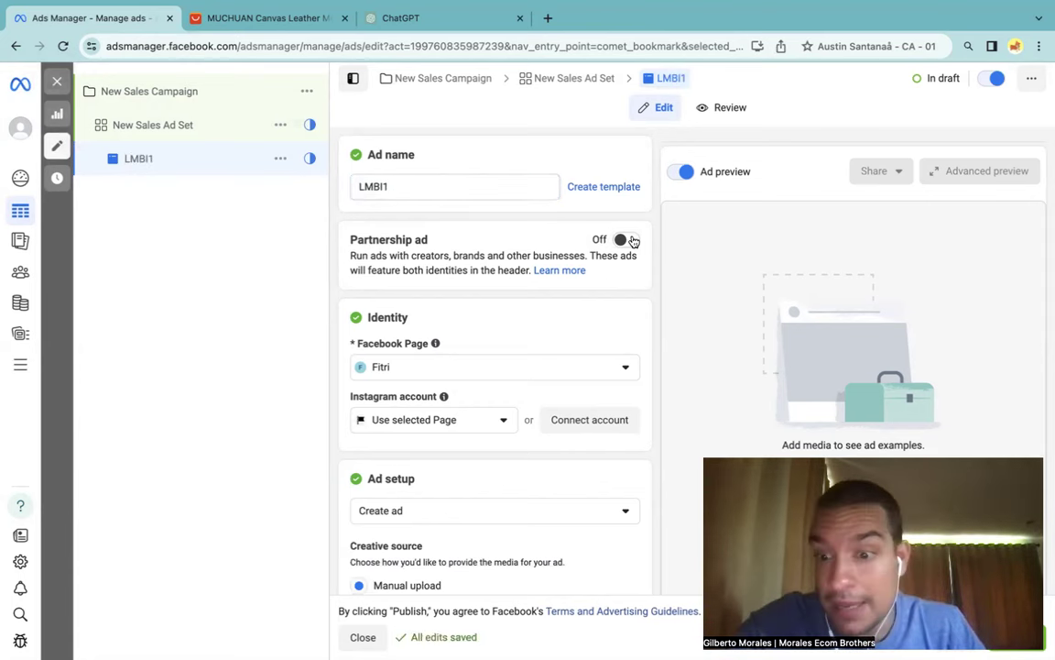
Upload the images MBAG.png and MBAG2.png from the Desktop as media for the ad creative.
scroll(538, 261, "down", 2)
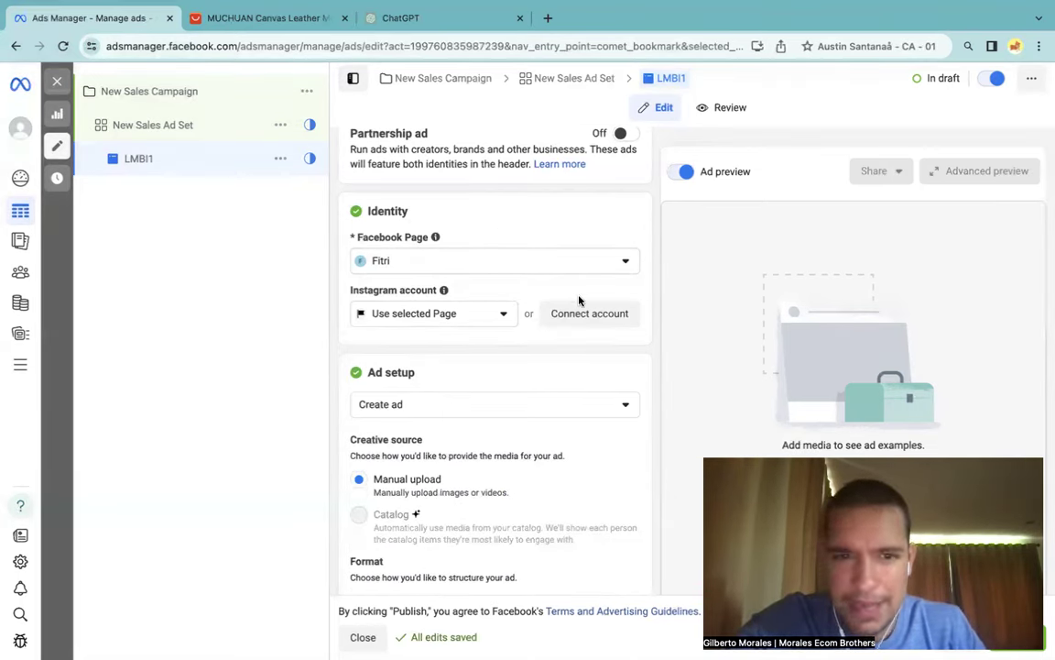
scroll(579, 300, "down", 2)
scroll(509, 300, "down", 1)
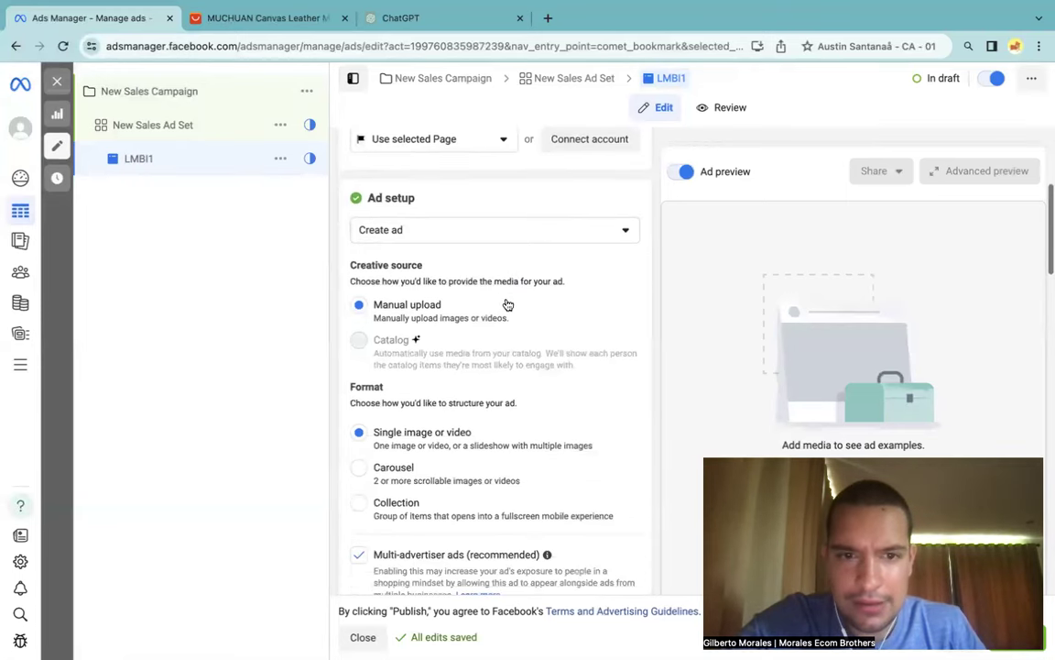
scroll(589, 306, "down", 2)
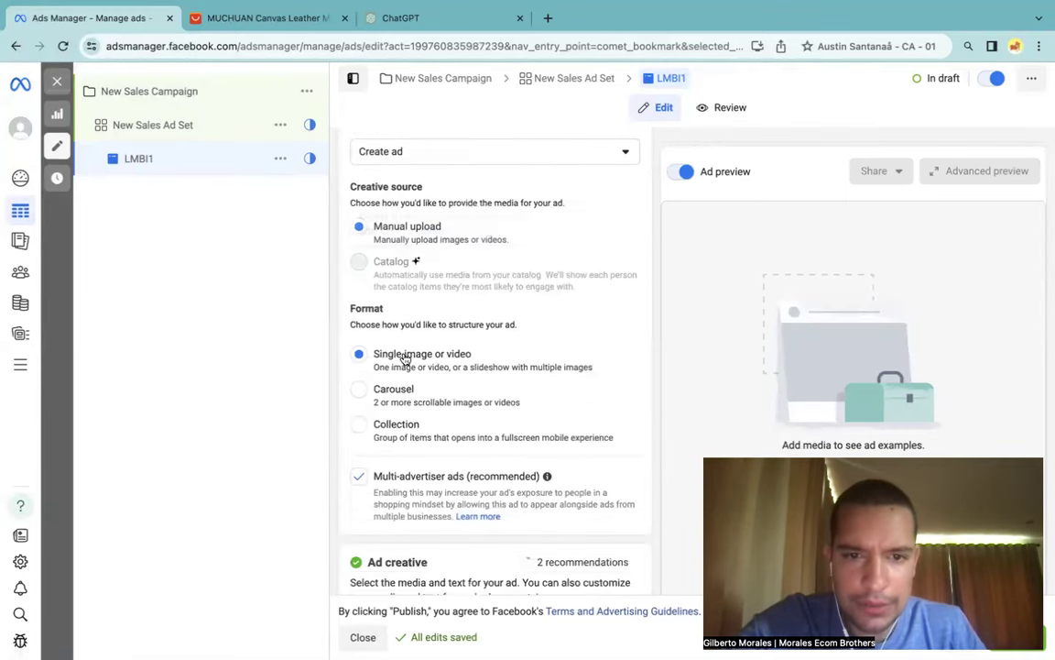
scroll(508, 344, "down", 2)
scroll(508, 343, "down", 3)
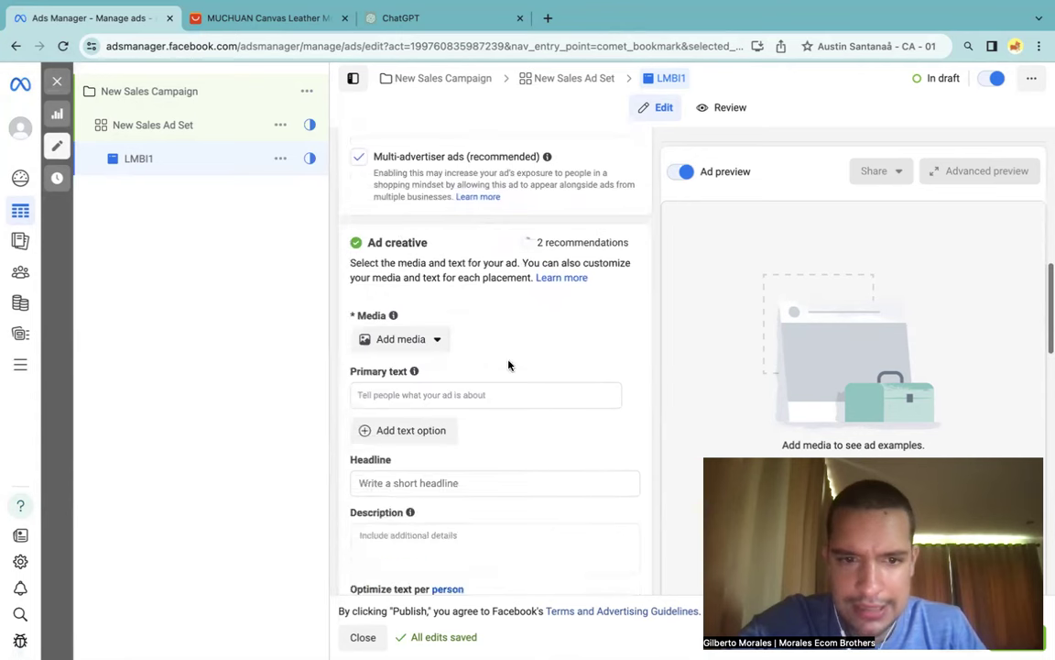
left_click(401, 344)
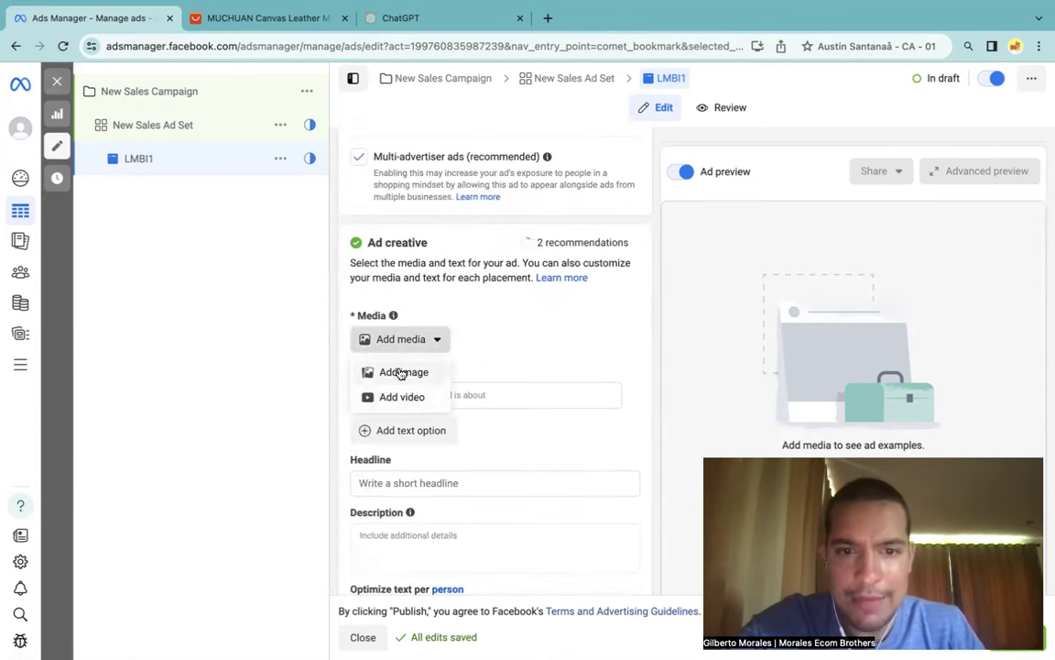
left_click(398, 373)
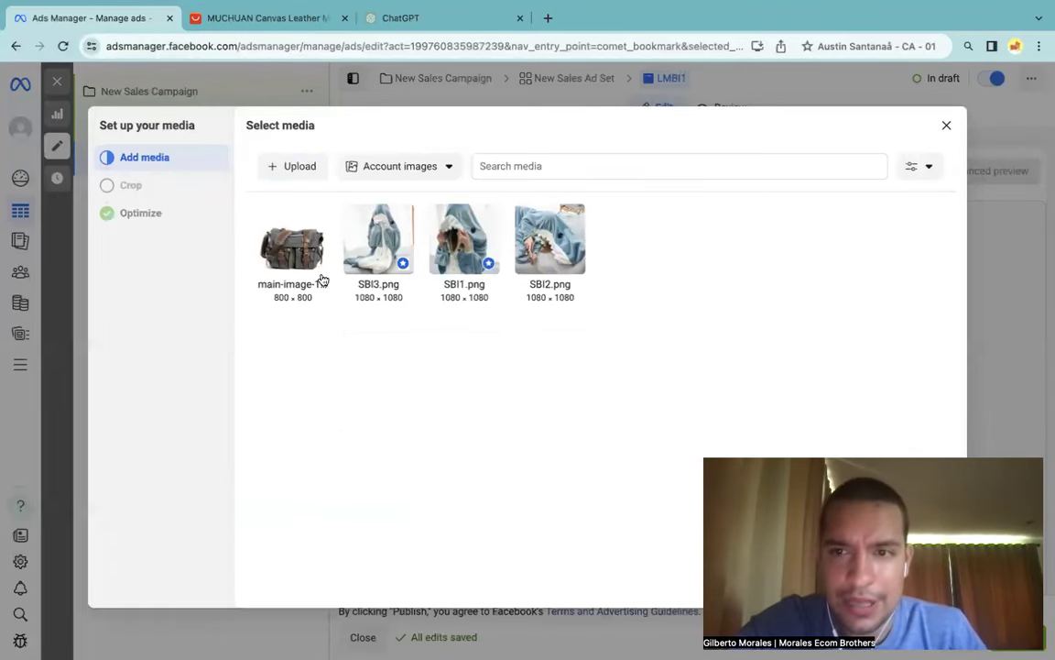
left_click(303, 168)
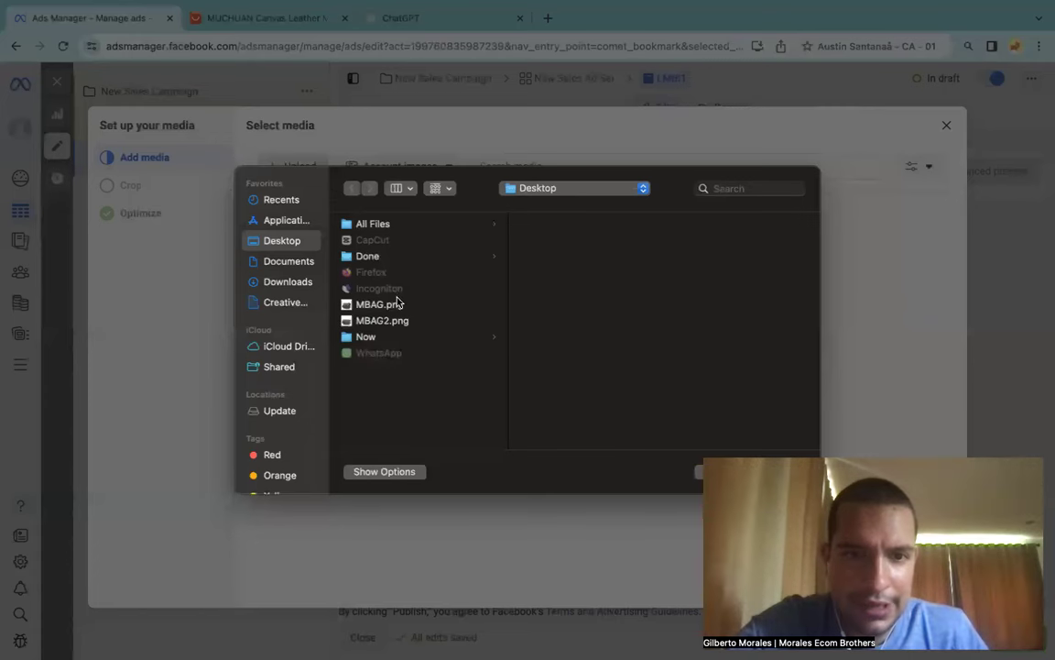
left_click(424, 304)
left_click(422, 319, "shift")
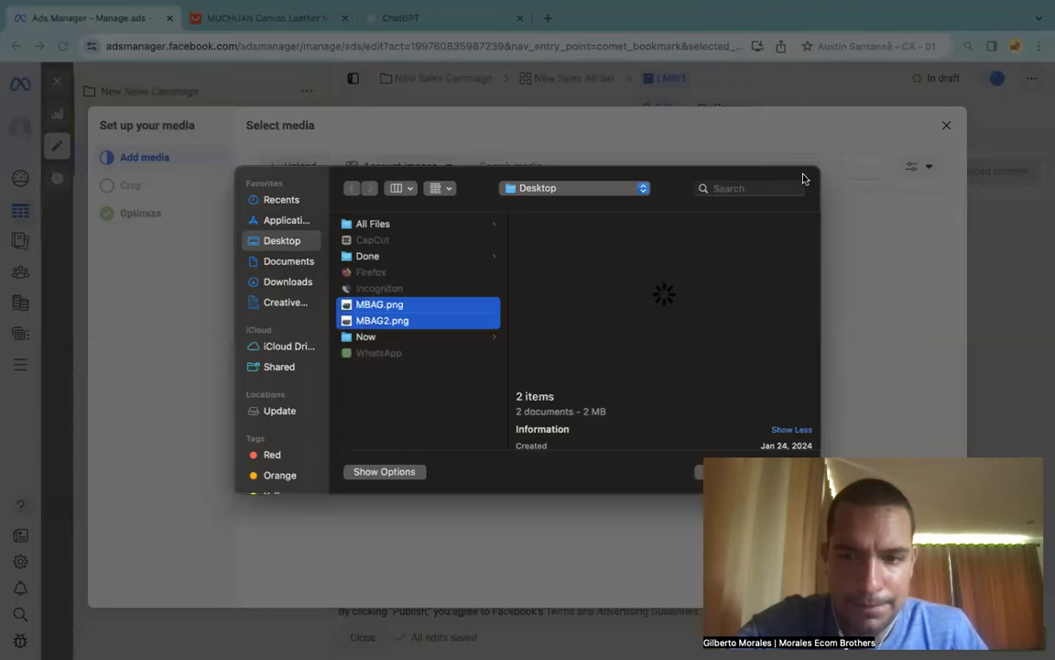
left_click(780, 471)
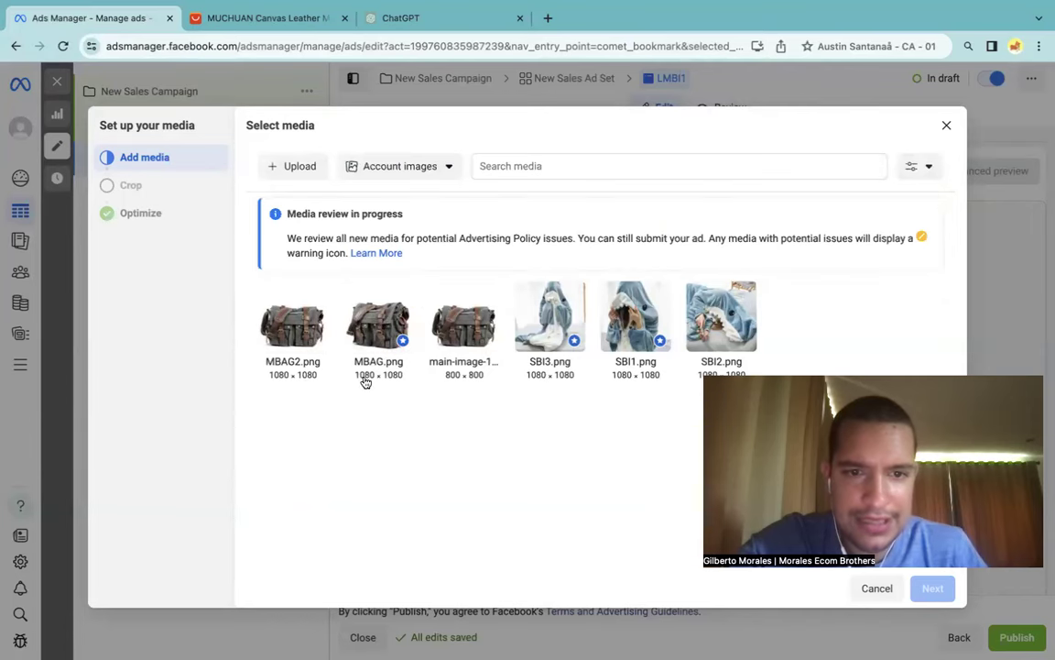
Choose MBAG2.png as the ad image and use the Original crop for Stories and Reels, Apps and sites.
left_click(277, 310)
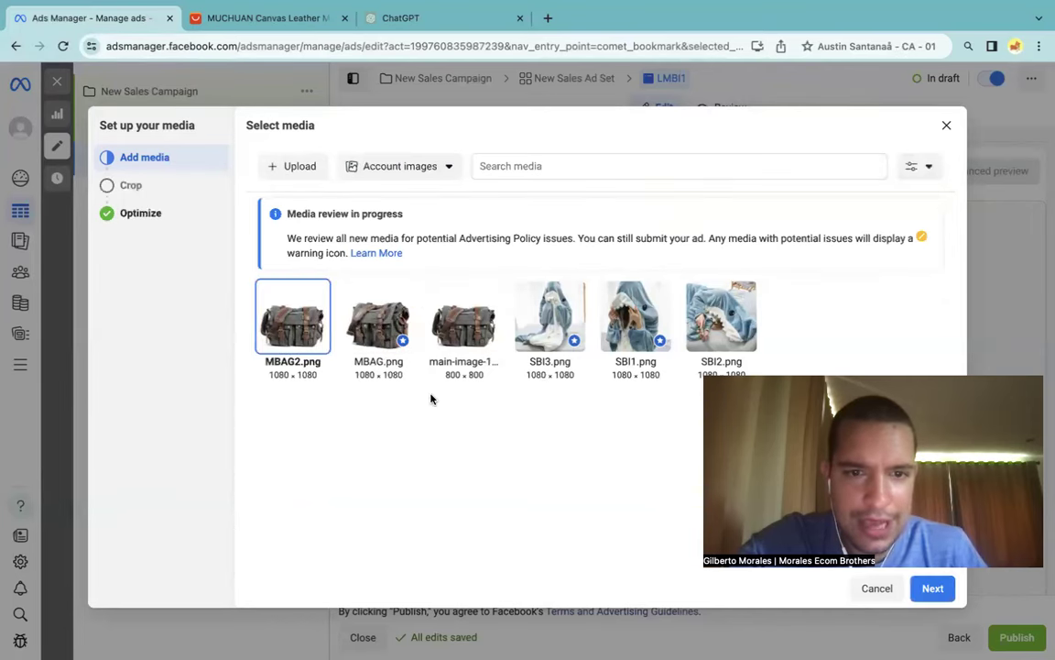
left_click(930, 588)
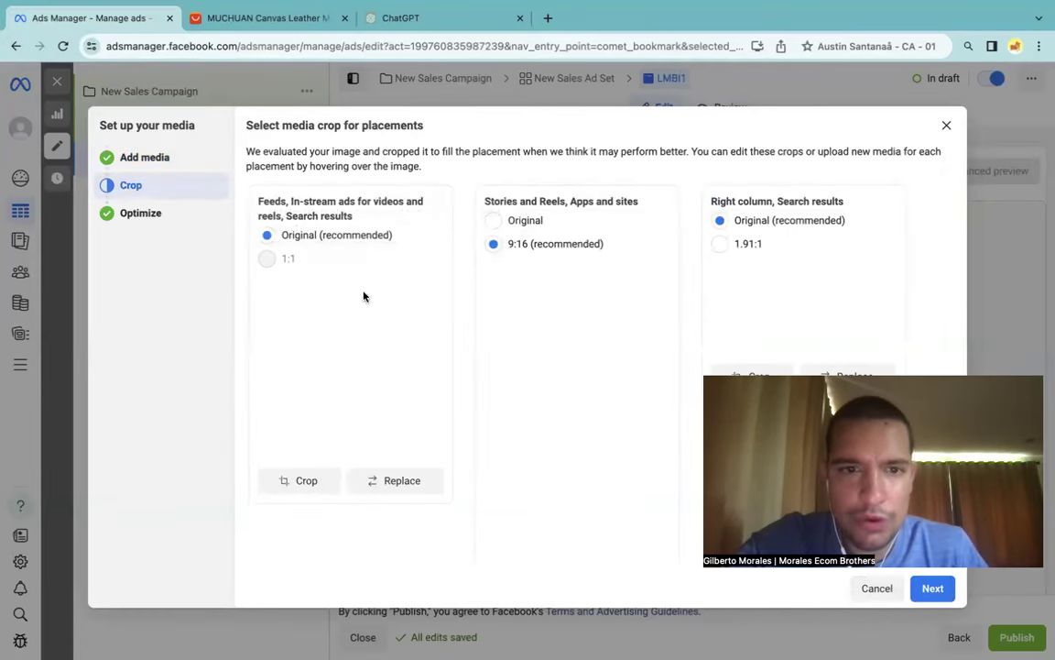
left_click(492, 223)
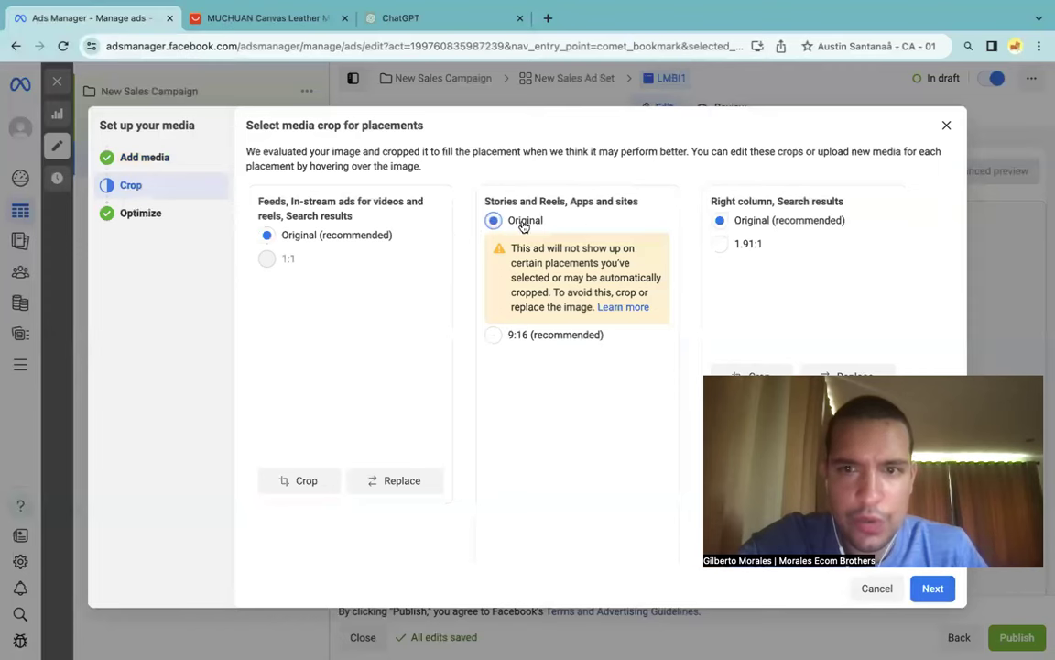
left_click(933, 586)
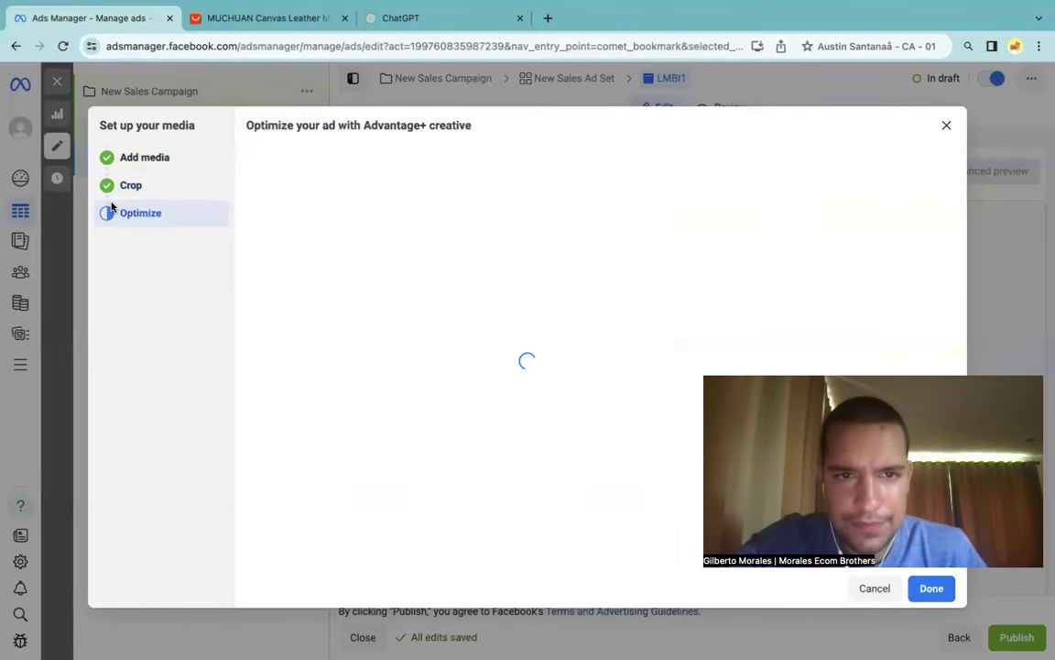
Review the Advantage+ creative optimizations and finish the media setup with all optimizations on.
scroll(375, 207, "down", 1)
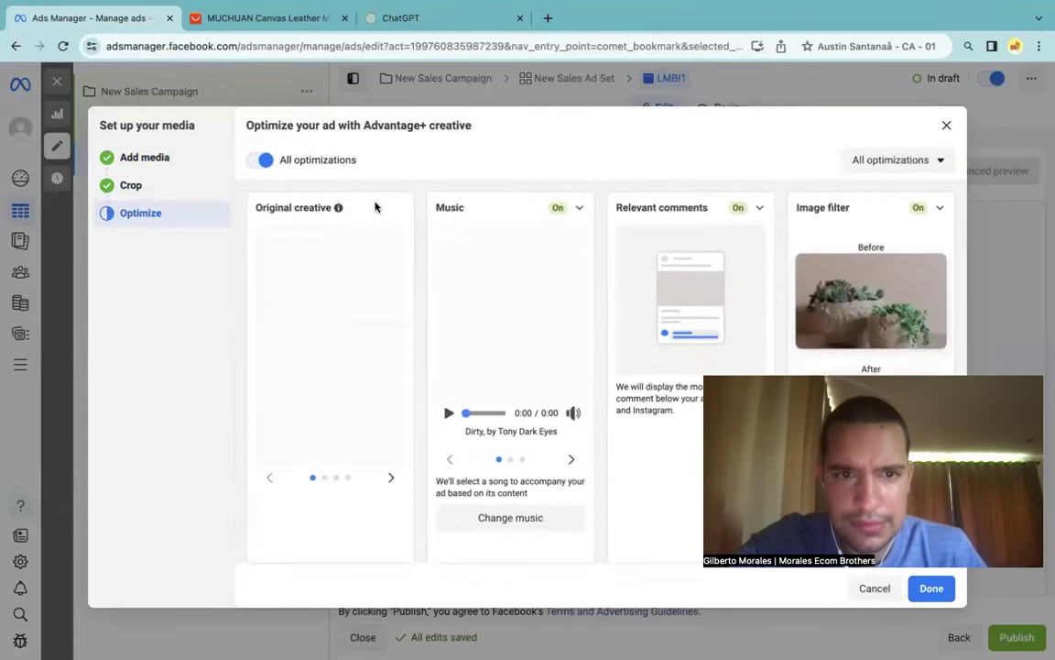
scroll(374, 207, "down", 1)
scroll(375, 207, "up", 2)
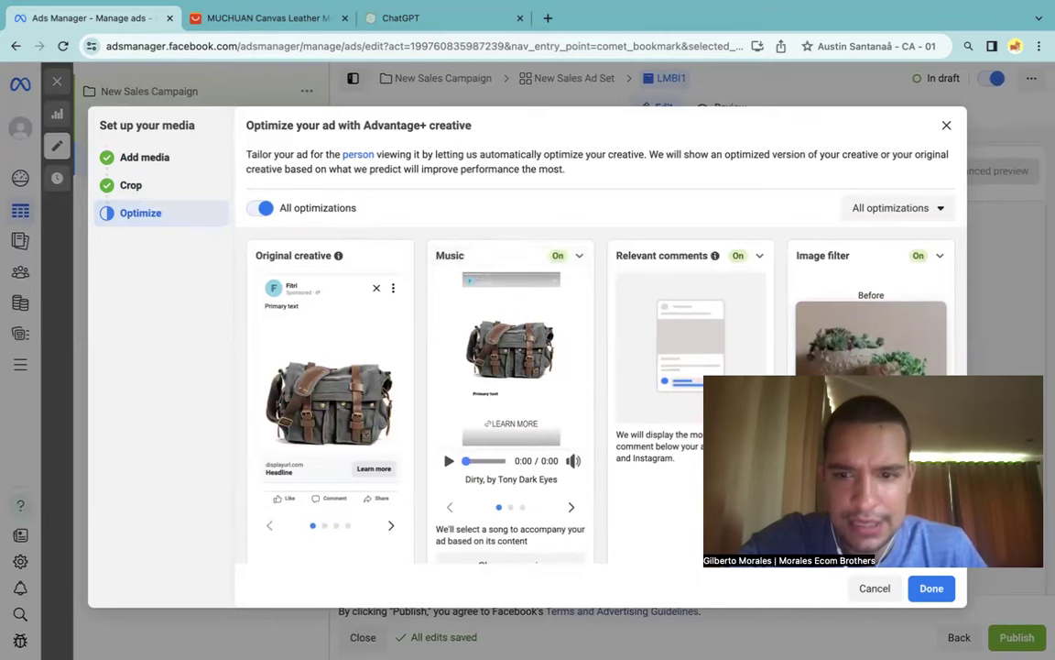
left_click(932, 588)
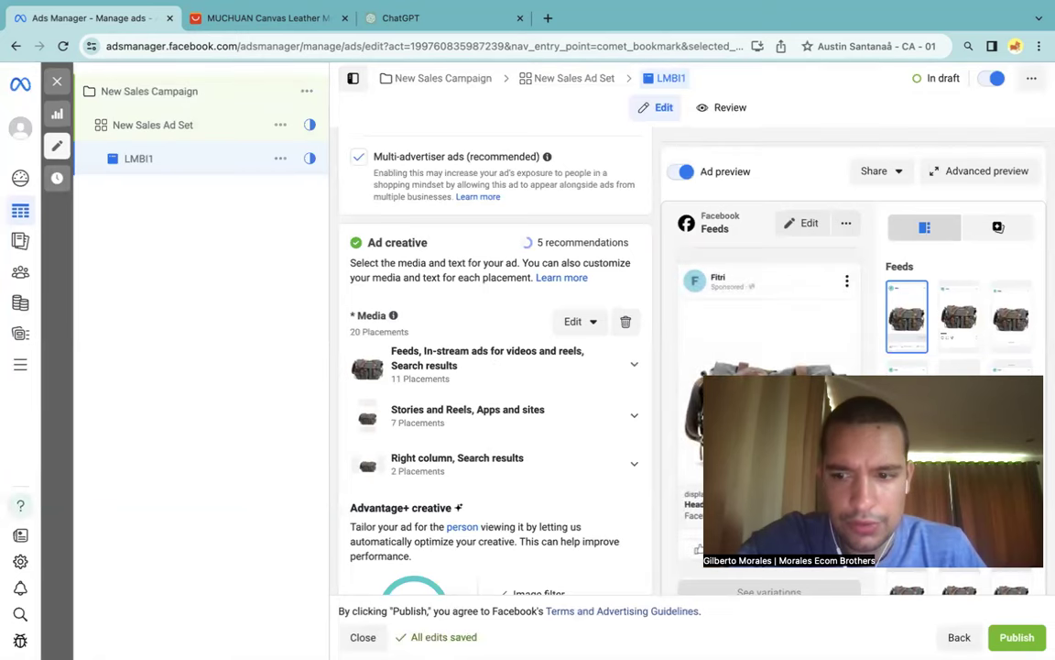
Review the ad's primary text, headline and description fields, and examine the bag's photos on the AliExpress product page.
scroll(511, 288, "down", 3)
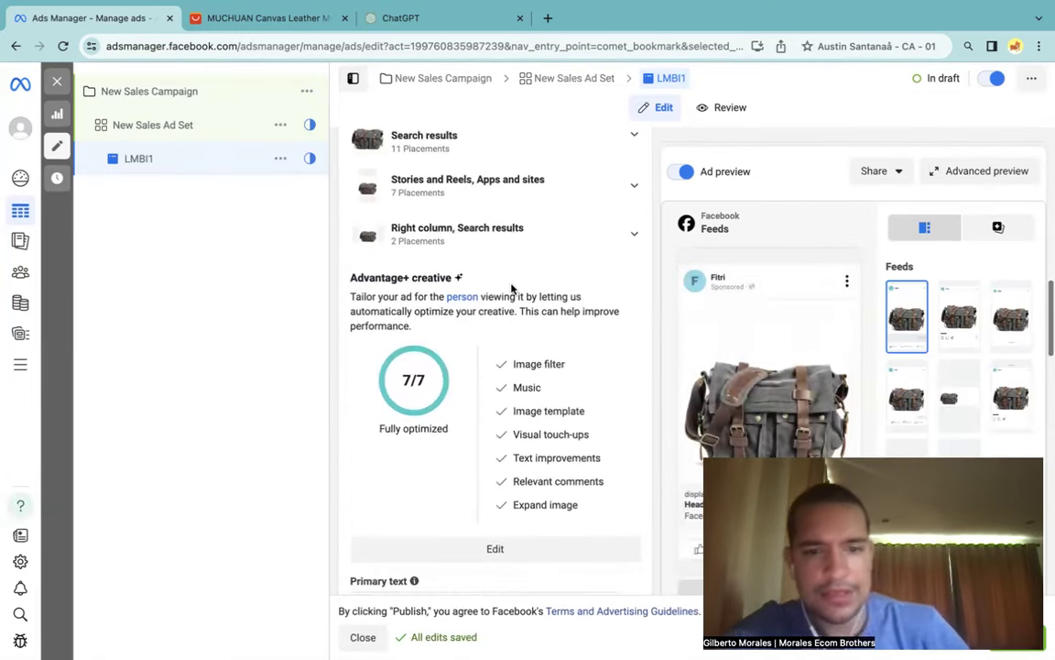
scroll(511, 288, "down", 3)
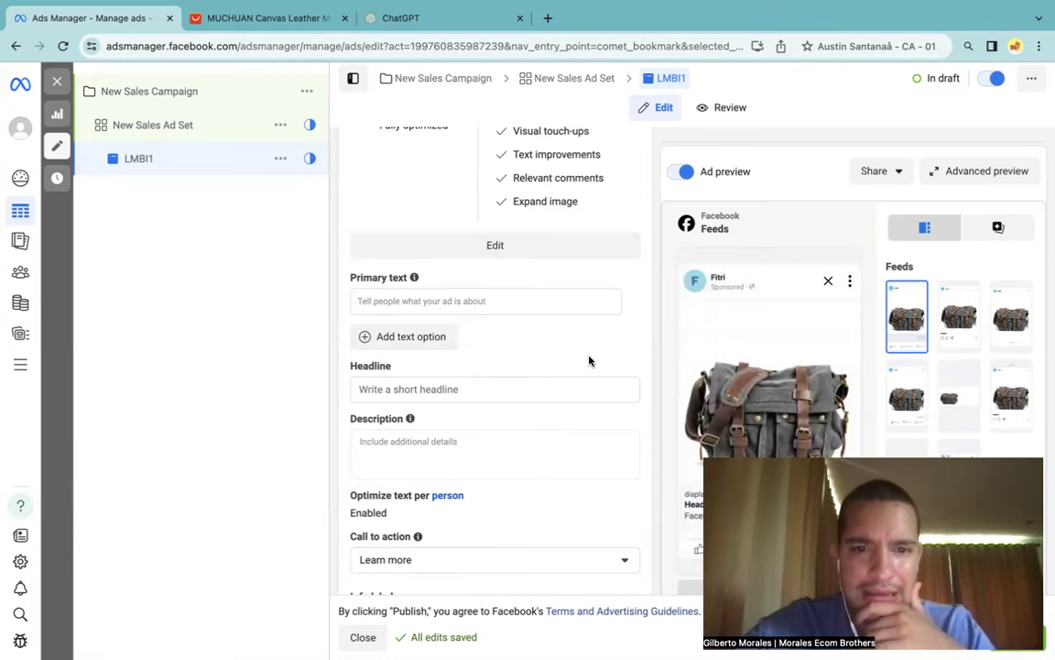
left_click(261, 23)
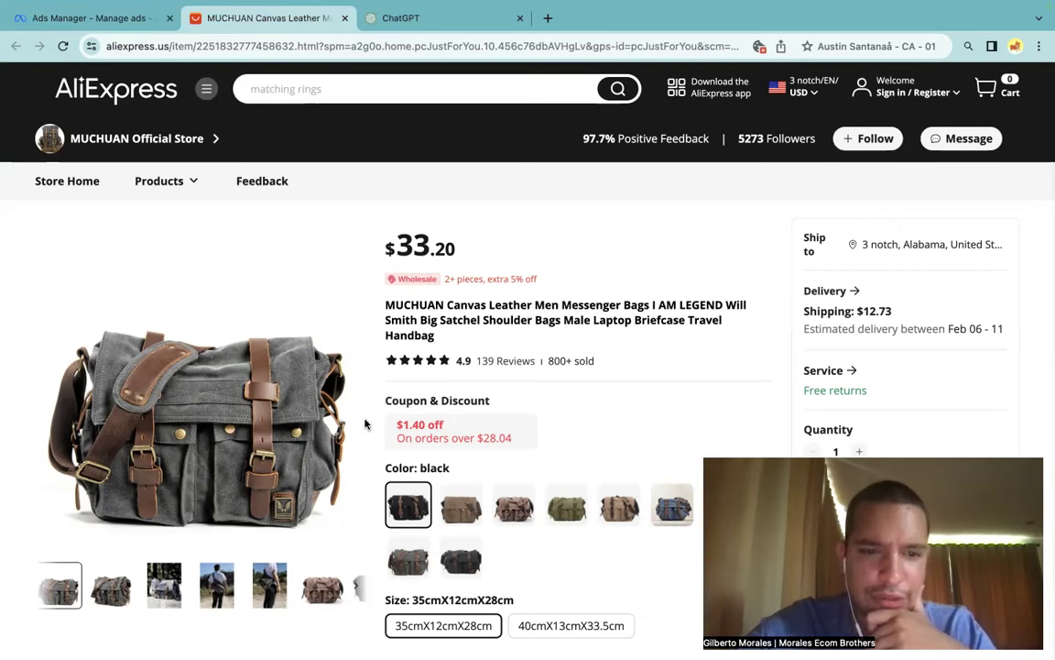
mouse_move(221, 586)
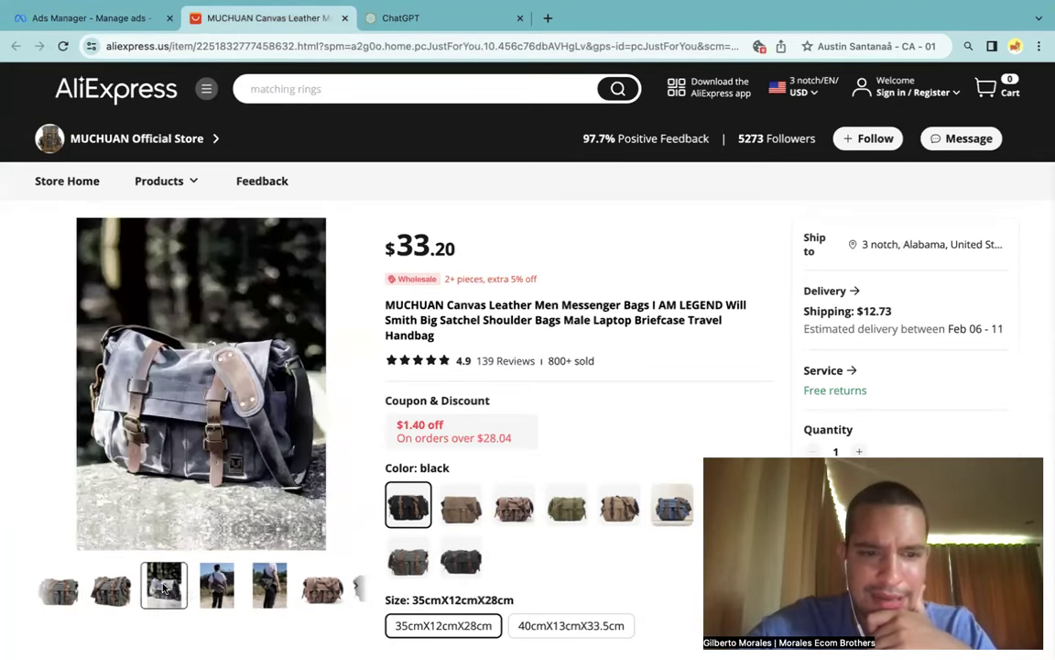
mouse_move(81, 589)
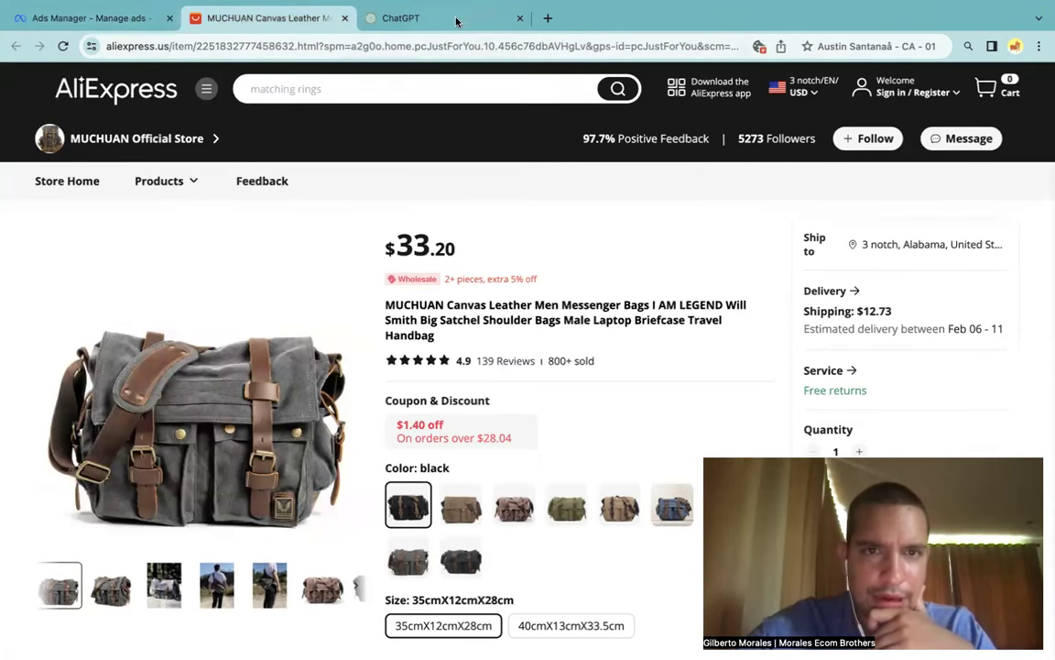
left_click(129, 20)
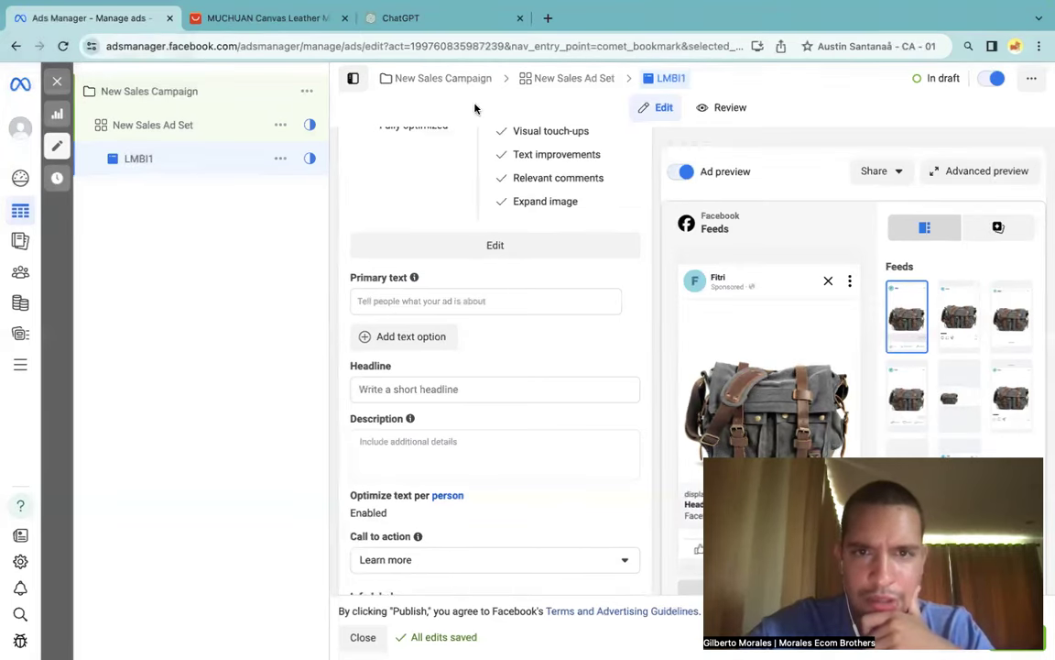
Switch to ChatGPT and start a prompt with "I am selling a high quality vintage leather messenger bag for men".
left_click(400, 17)
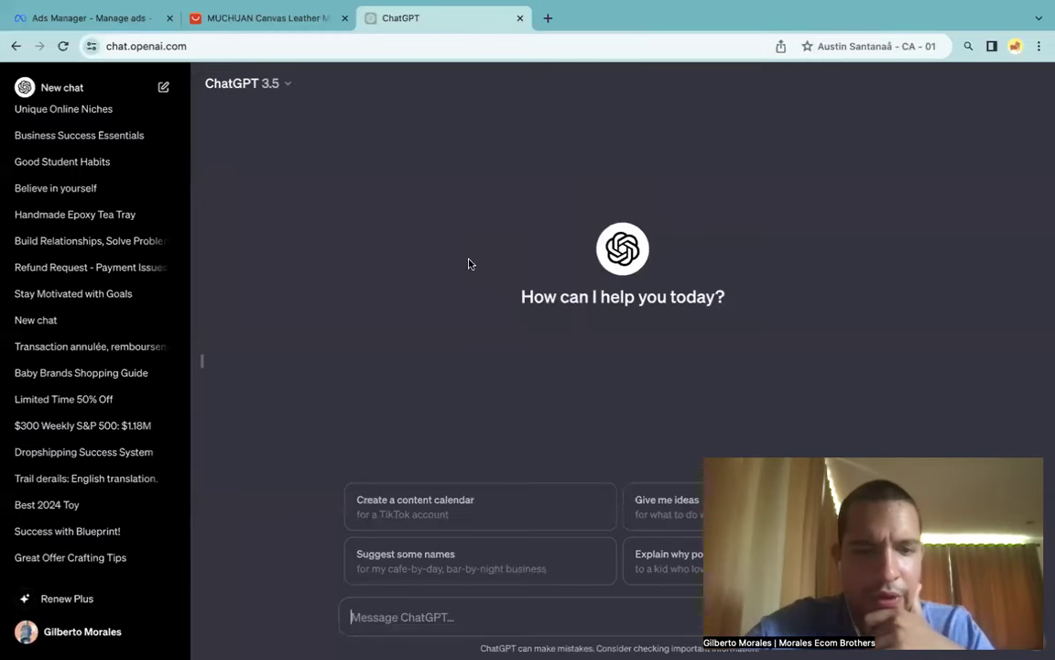
type("I am se")
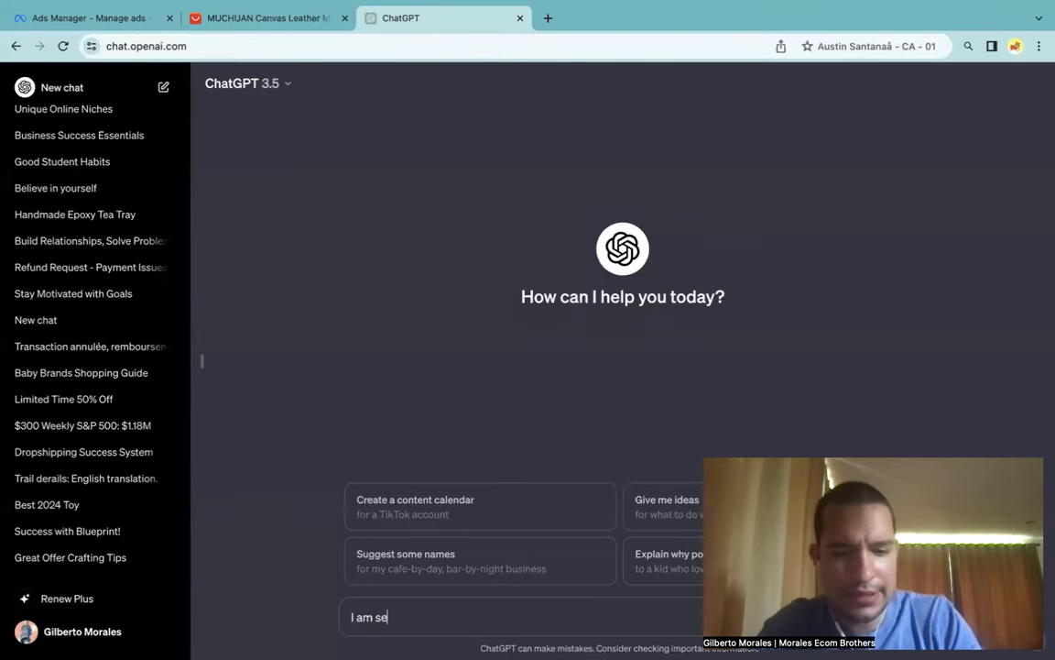
type("llin")
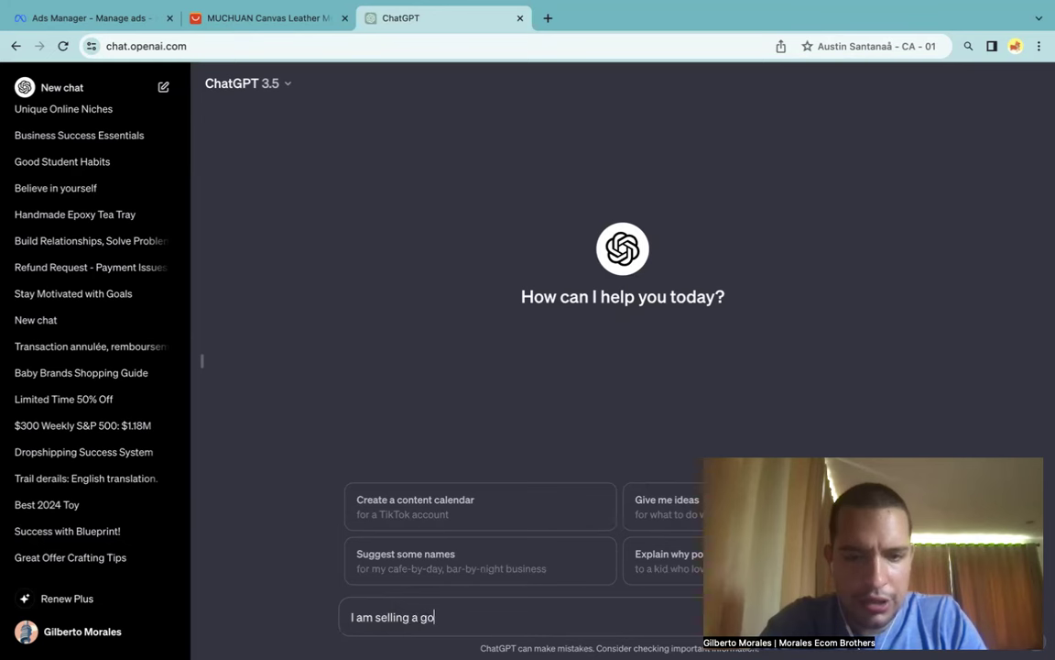
type("g a g")
key("BackSpace")
type("high quality vintage leather")
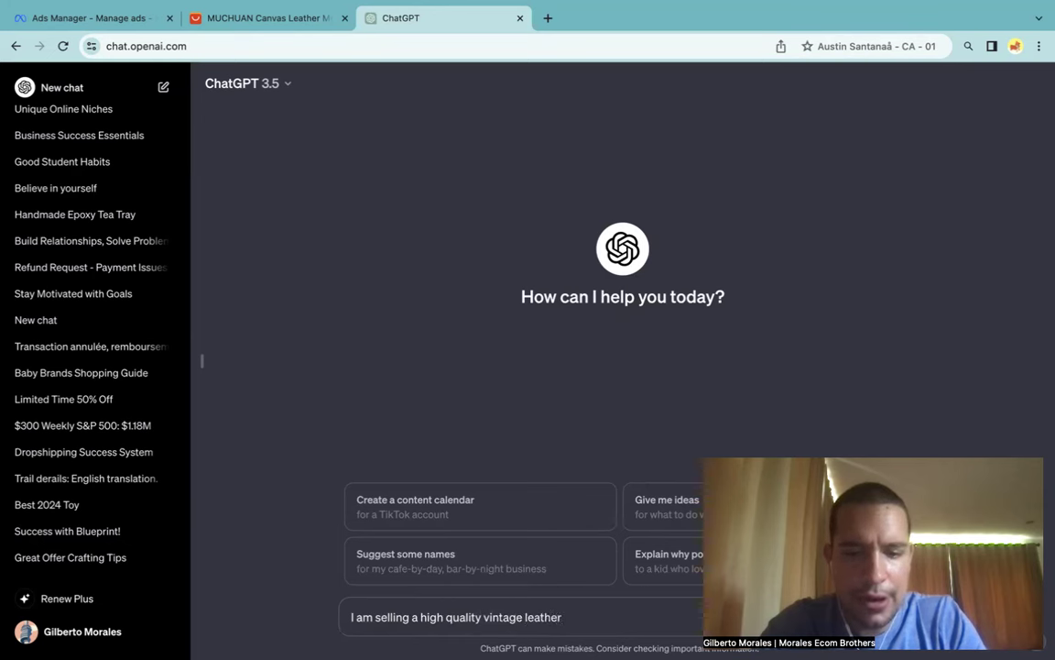
type(" messenger ba")
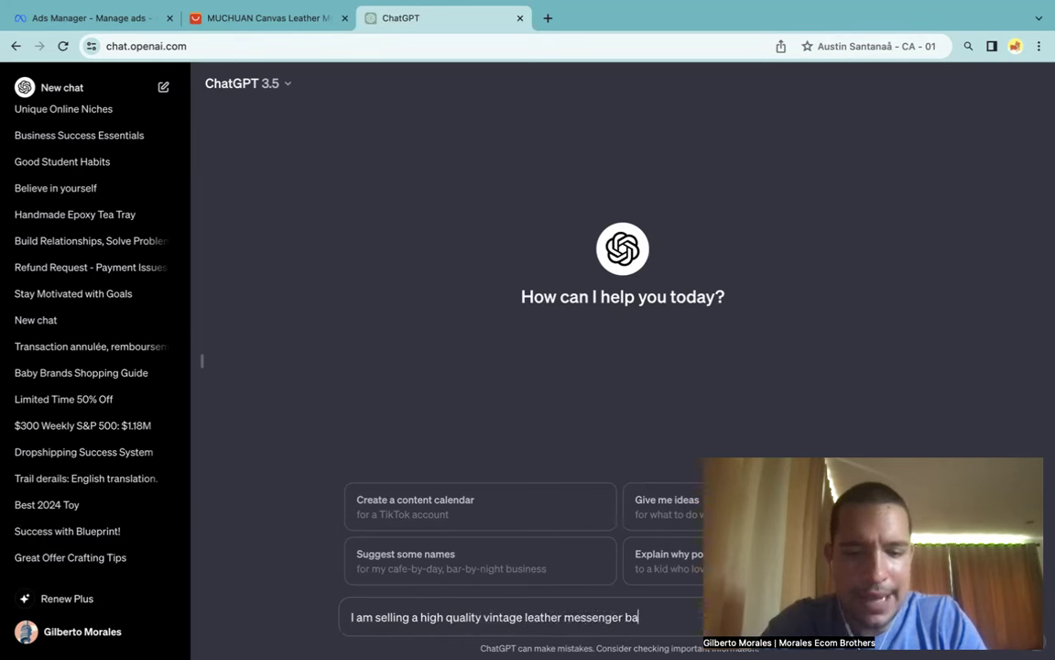
type("g for men")
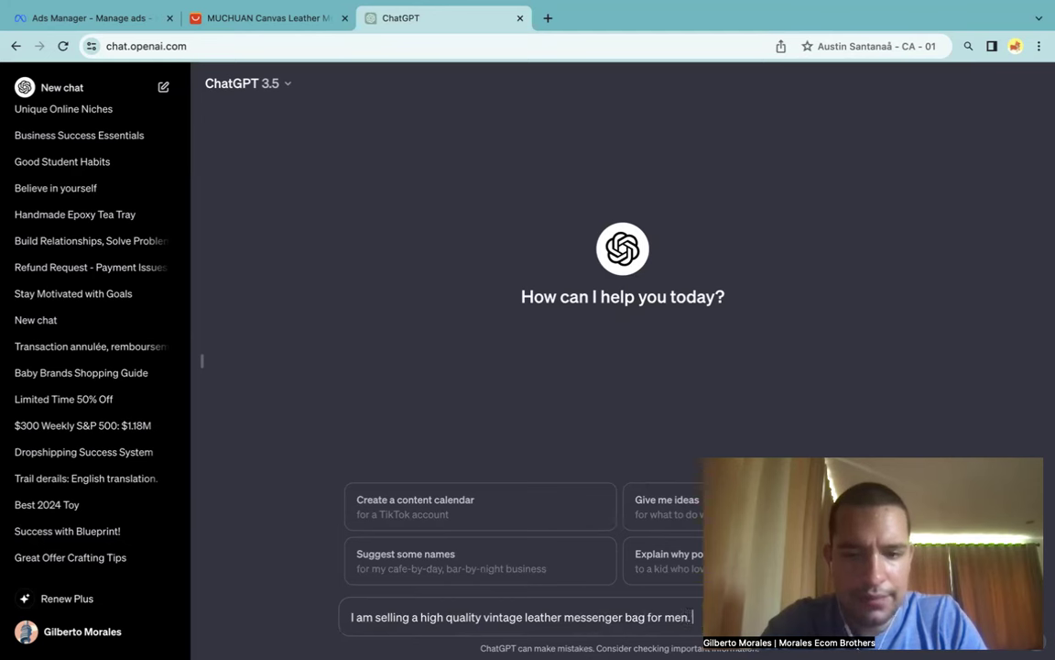
Complete the prompt with "Can you give me a little sales pitch for this product. no longer than 2 sentences." and send it.
type(". Can you")
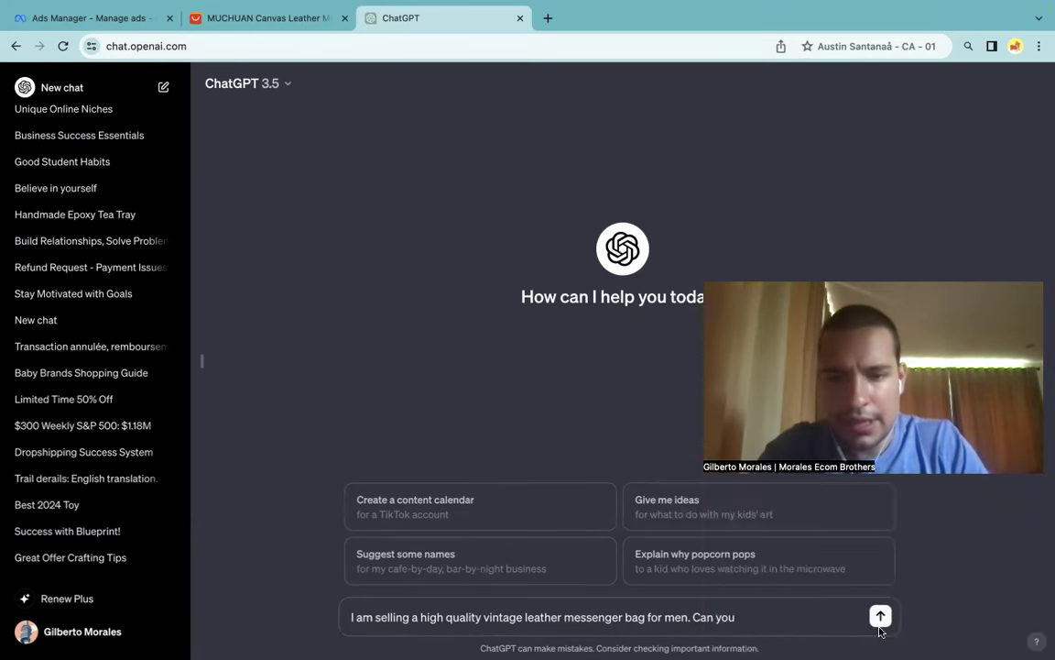
type("giv")
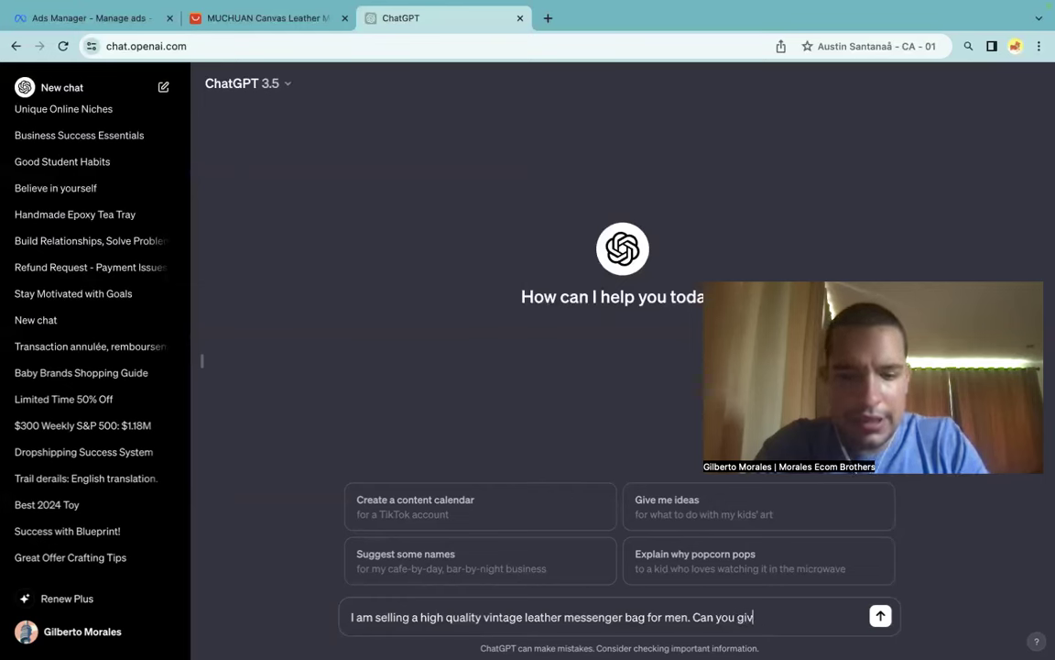
type("e me a little")
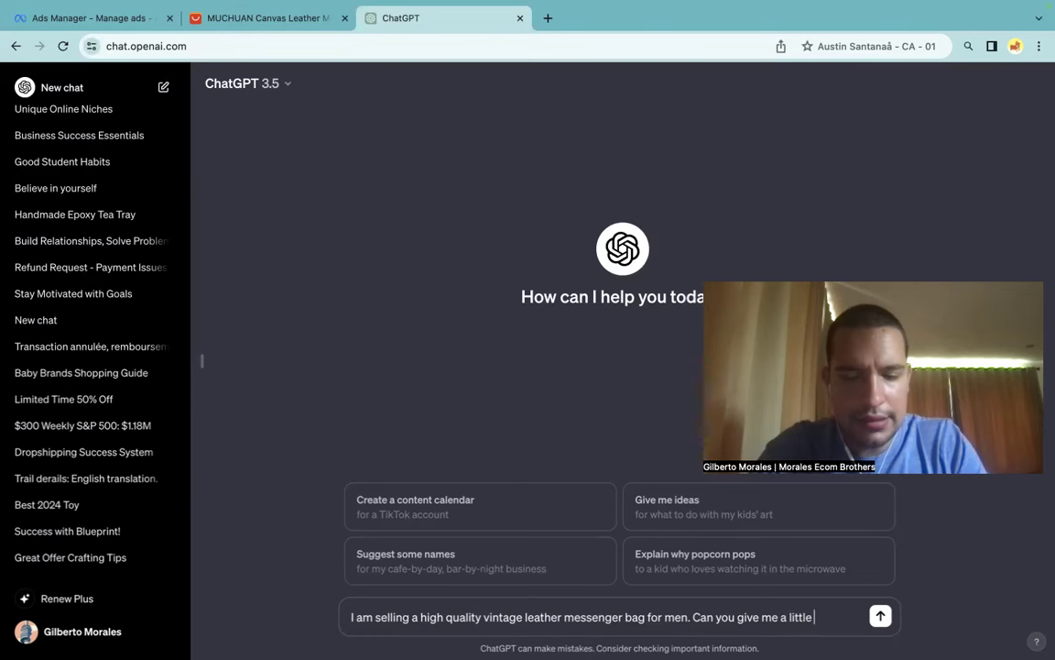
type(" de")
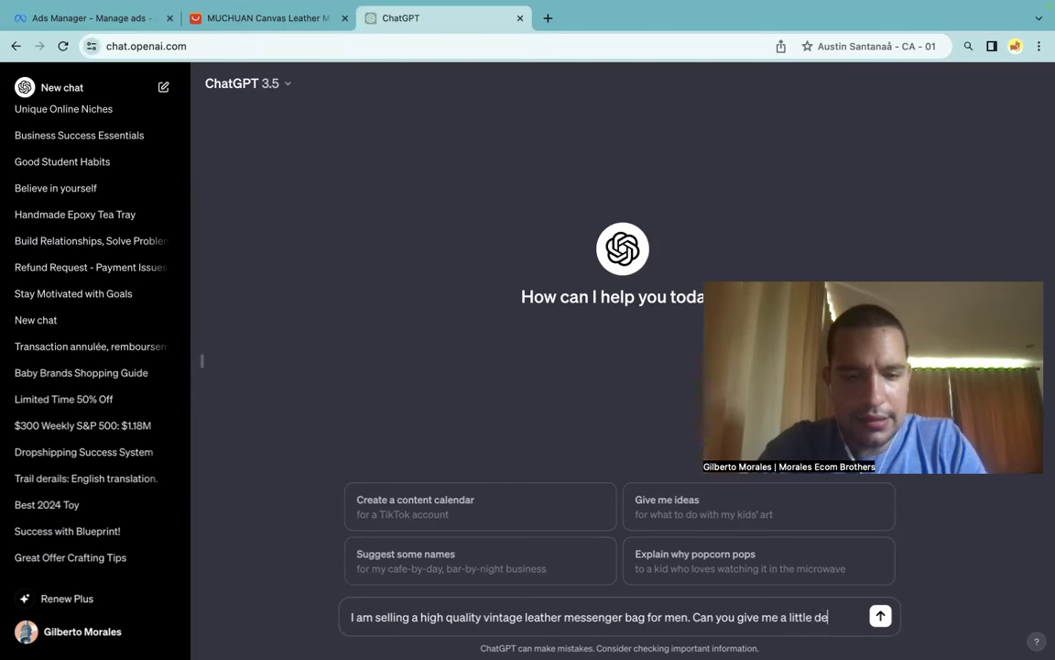
type("scrip")
key("BackSpace")
key("BackSpace")
key("BackSpace")
key("BackSpace")
key("BackSpace")
key("BackSpace")
key("BackSpace")
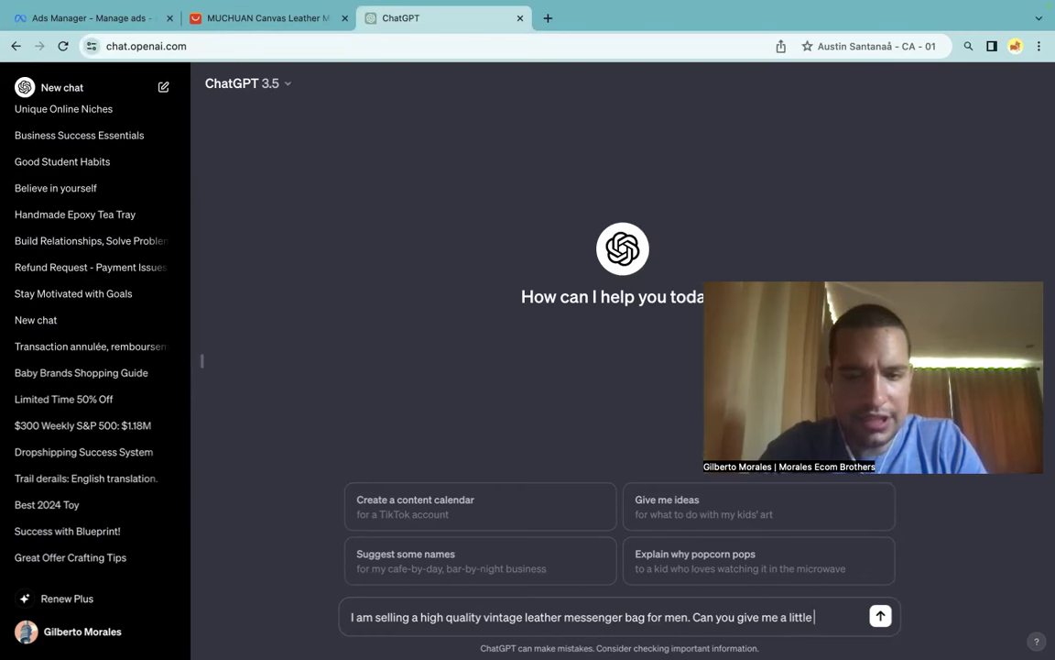
type("sales p")
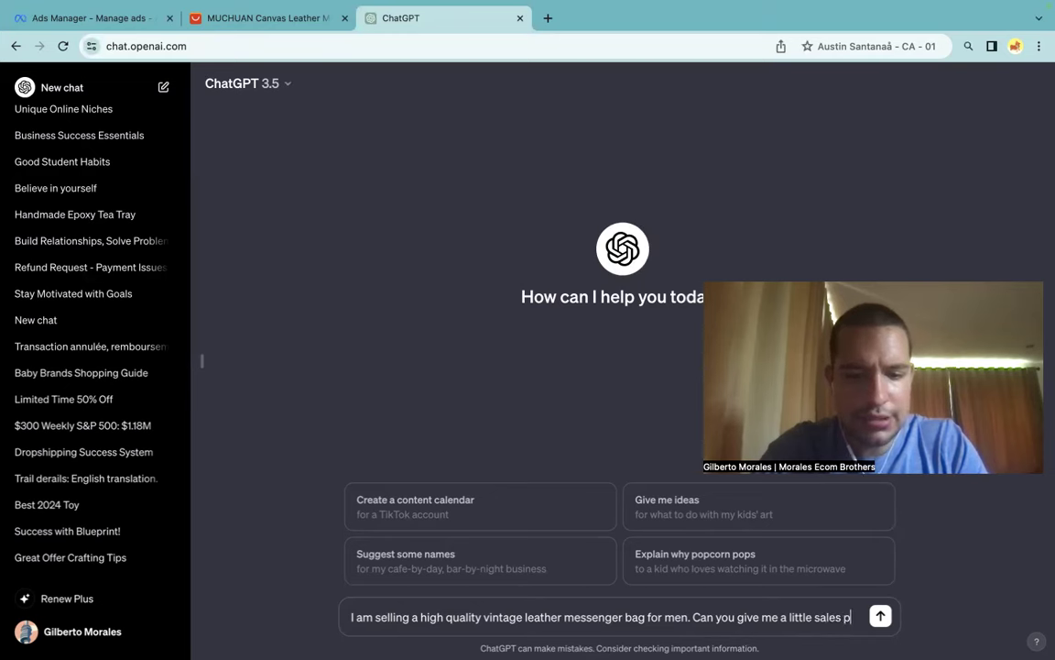
type("itch for th")
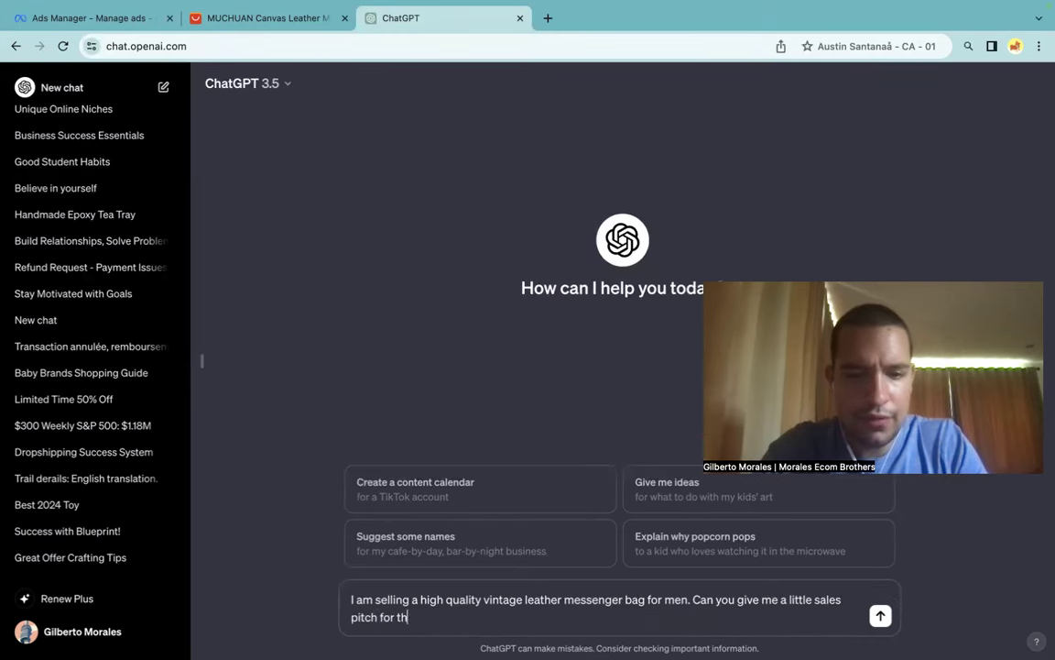
type("is product. ")
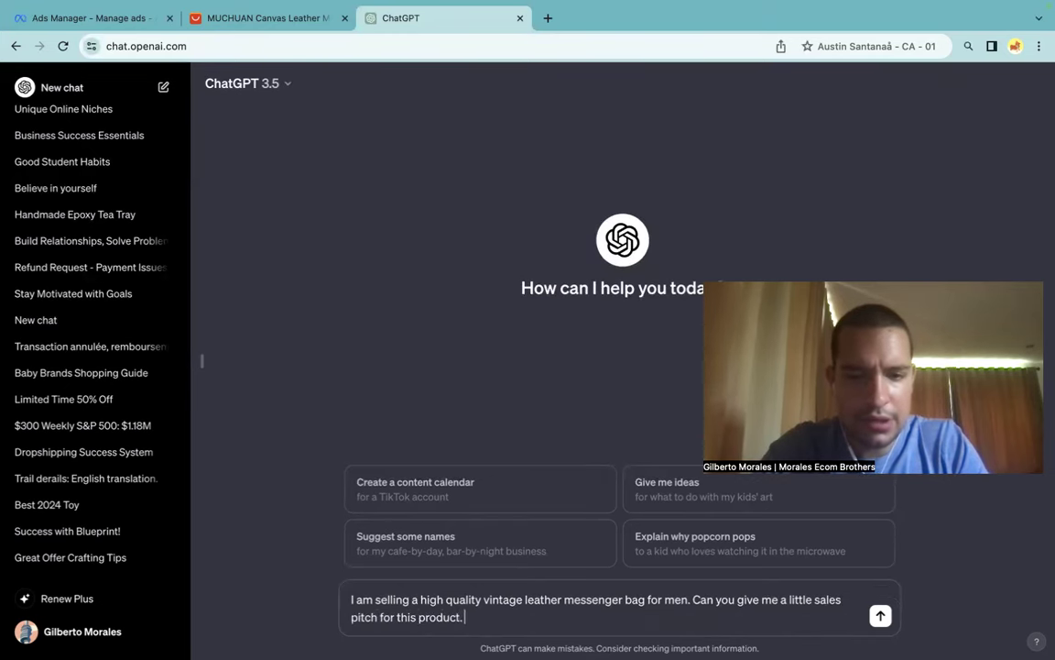
type("no longer than 2")
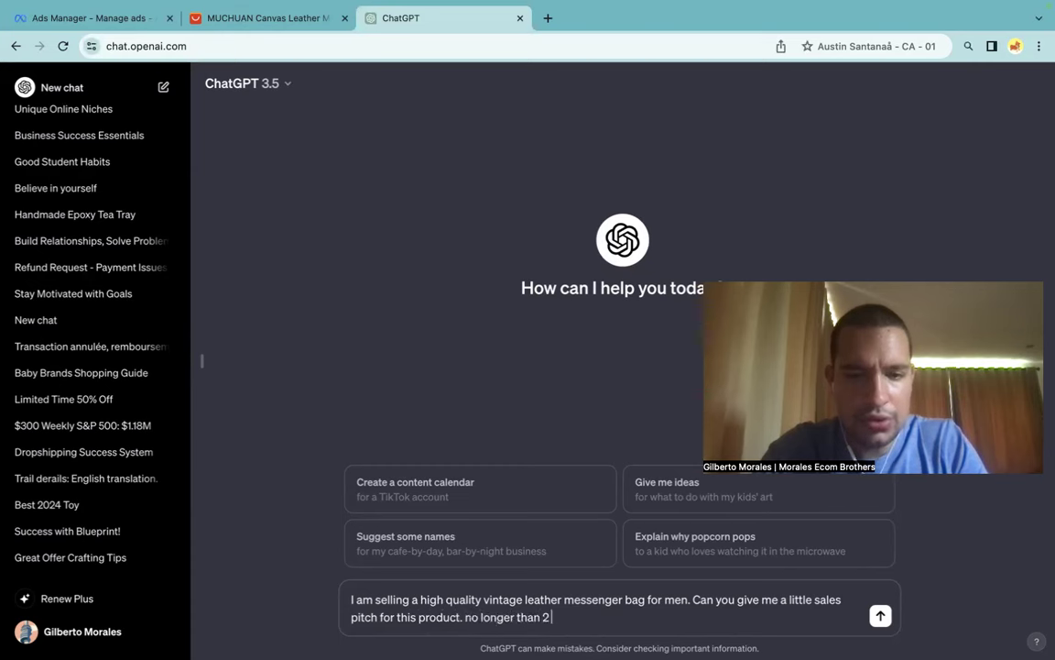
type(" sentences.")
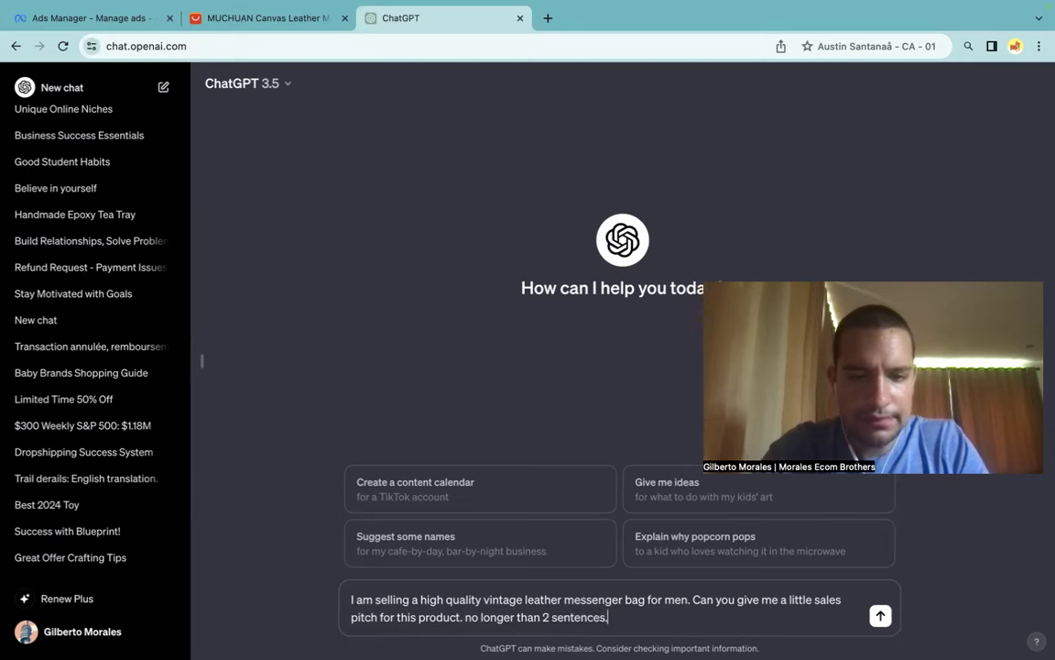
key("Return")
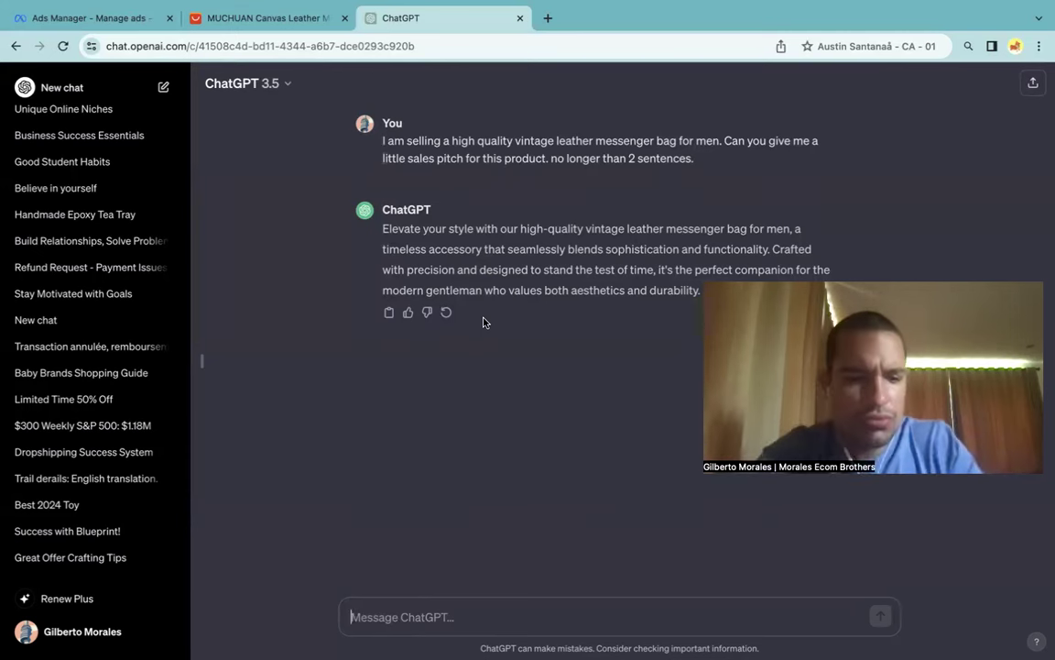
type("cAN")
key("BackSpace")
key("BackSpace")
key("BackSpace")
key("BackSpace")
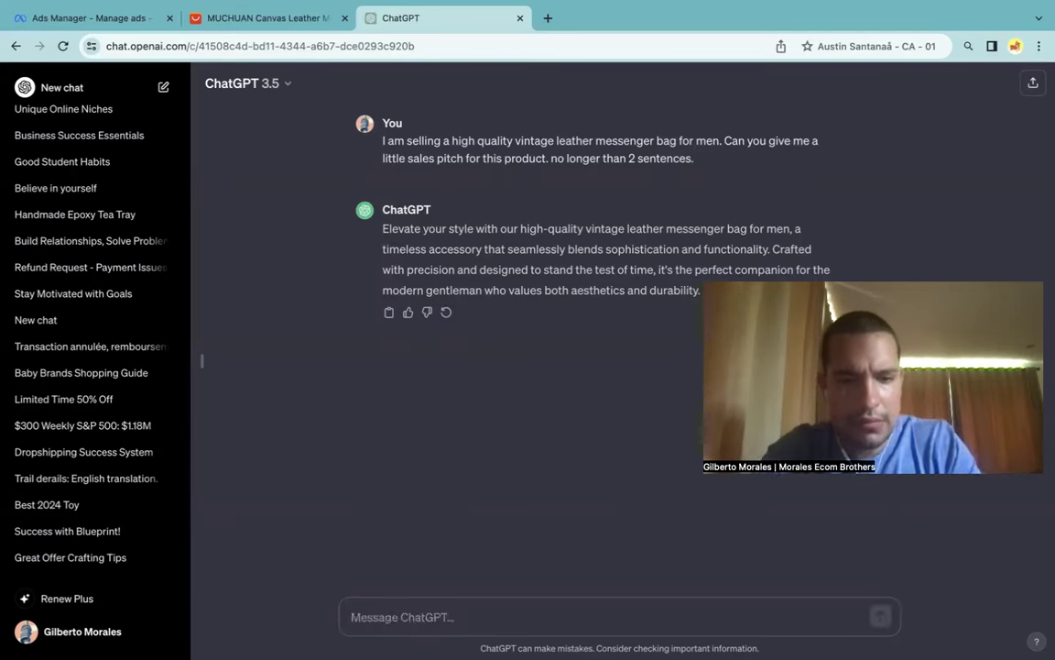
Ask ChatGPT to change the word "elevate" and add that it's crafted by hand, only a few units have been made and it's mostly for students.
type("can you chang")
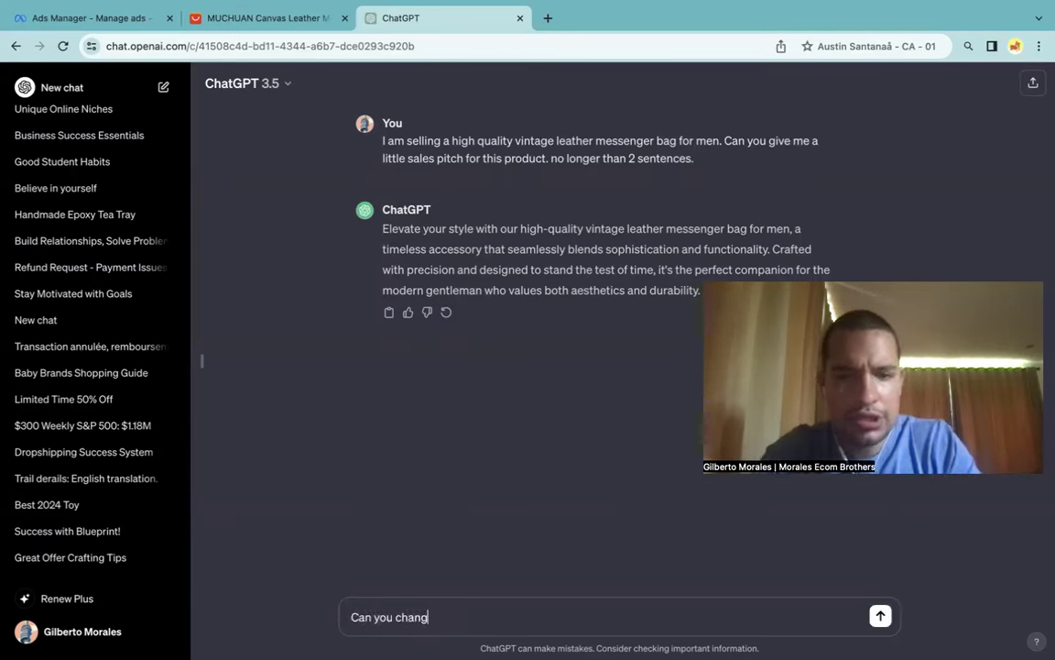
type("e the elevate word and")
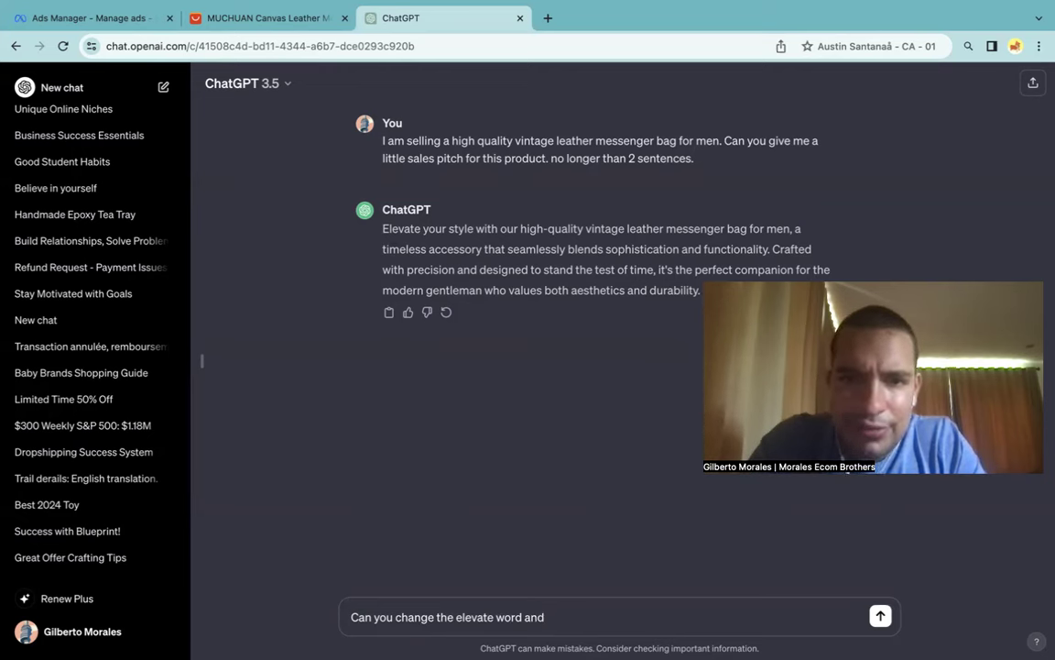
type("can you add that i")
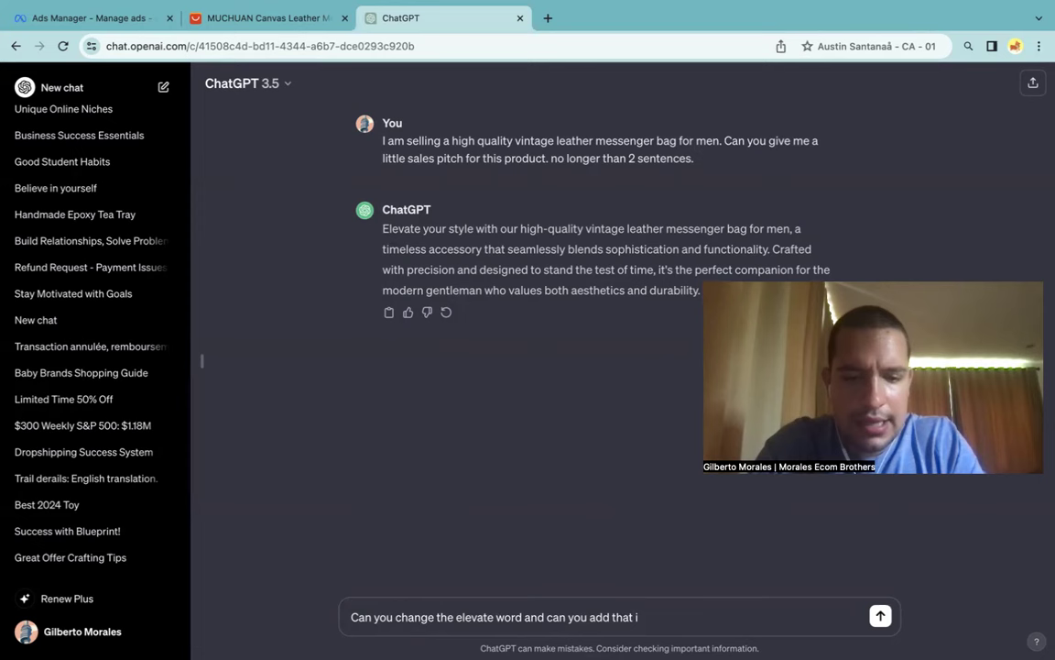
type("t has been crafte")
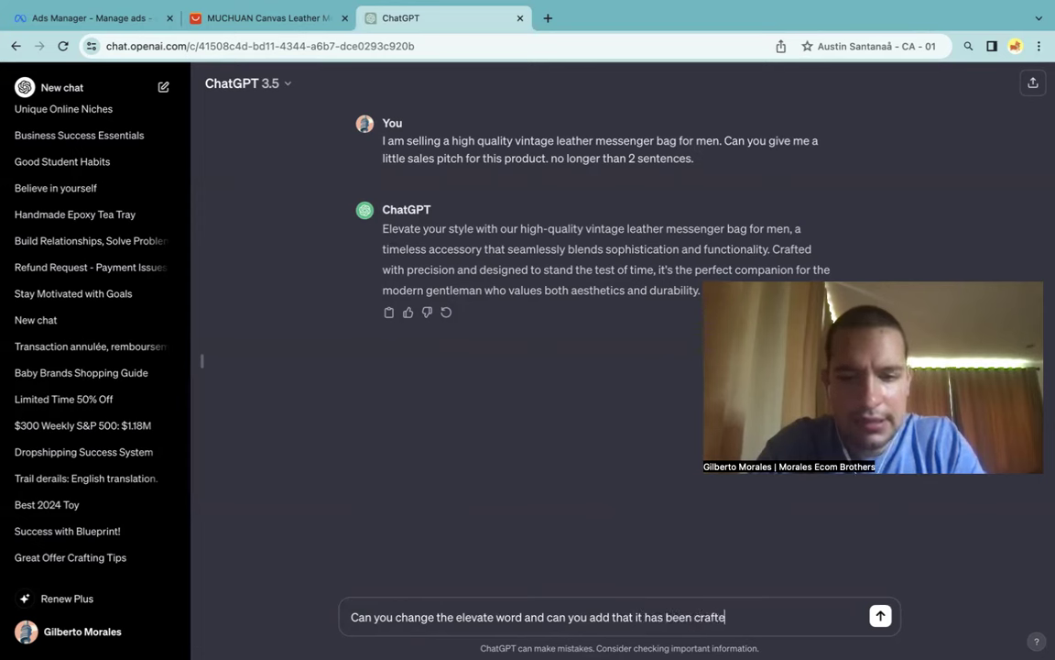
type("d by hand")
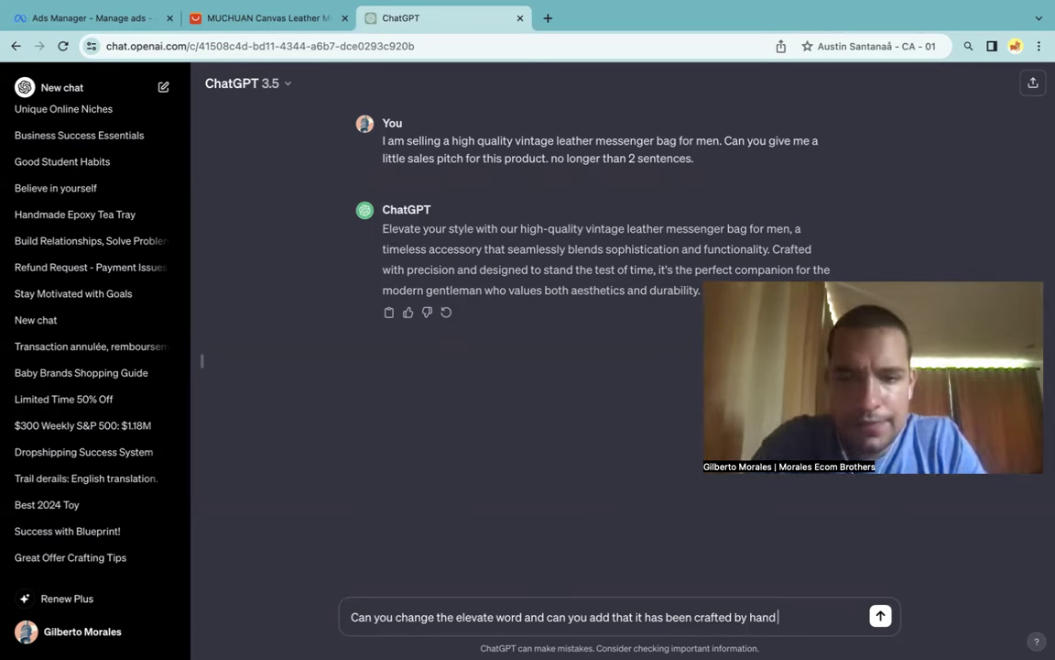
type(" and onk")
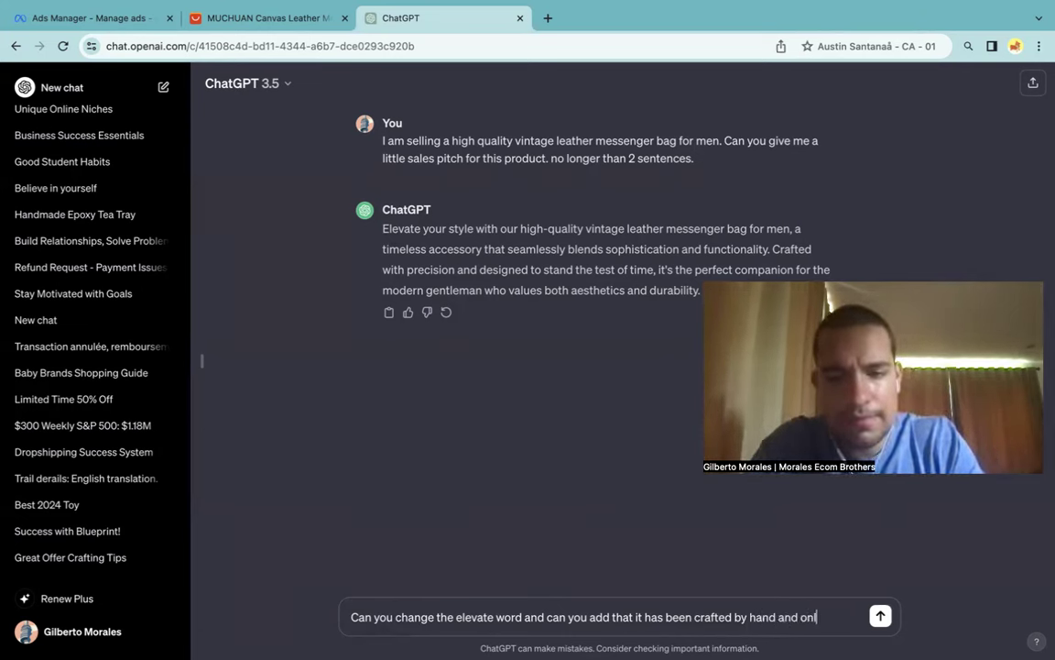
type("y a few units have been made")
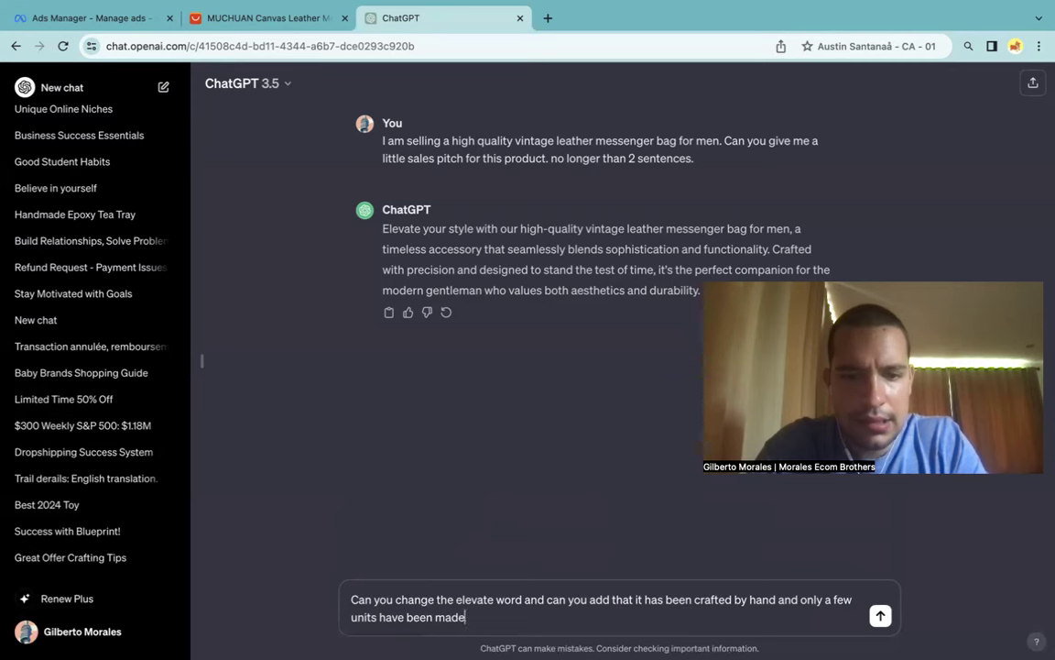
type("and it is mos")
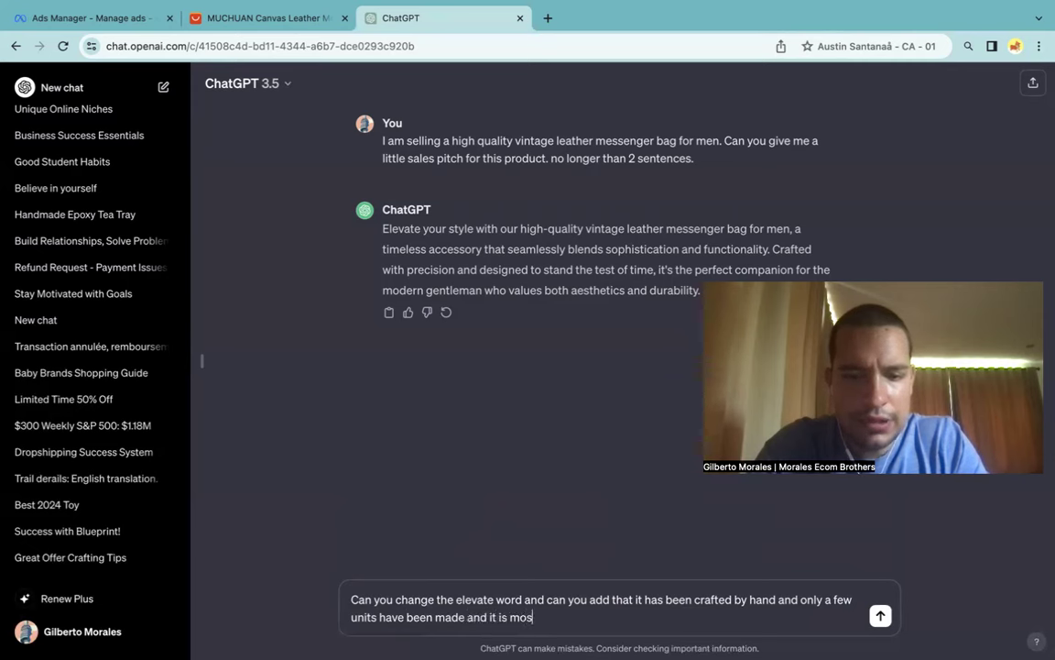
type("tly for")
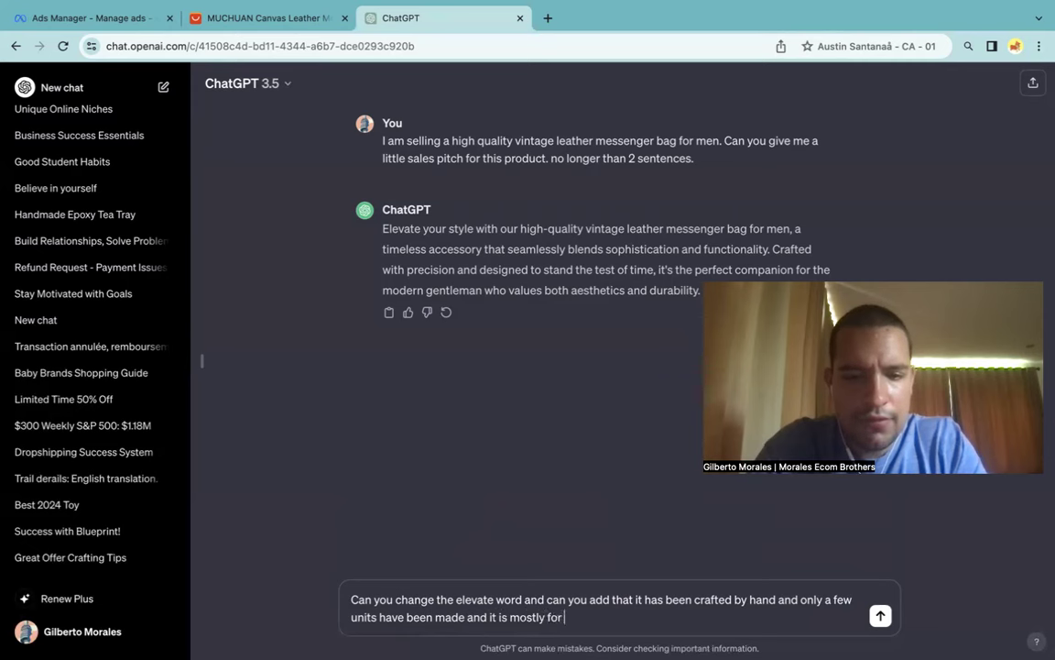
type(" students.")
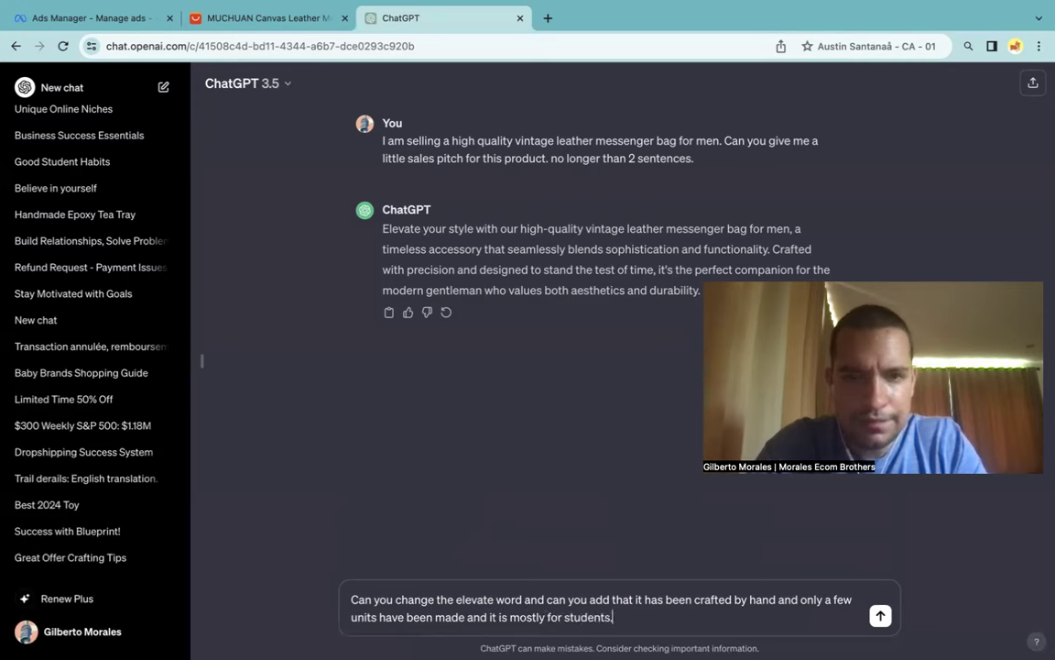
key("Return")
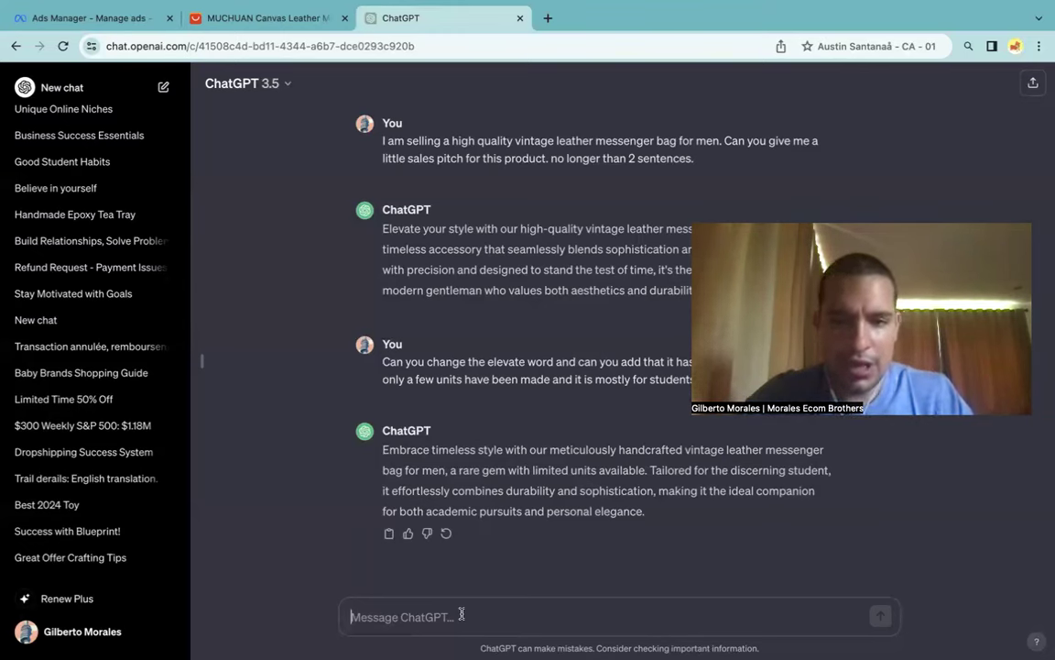
Ask ChatGPT to reword the pitch with "Can you say it in a way that a fifth grader could understand".
type("Ca")
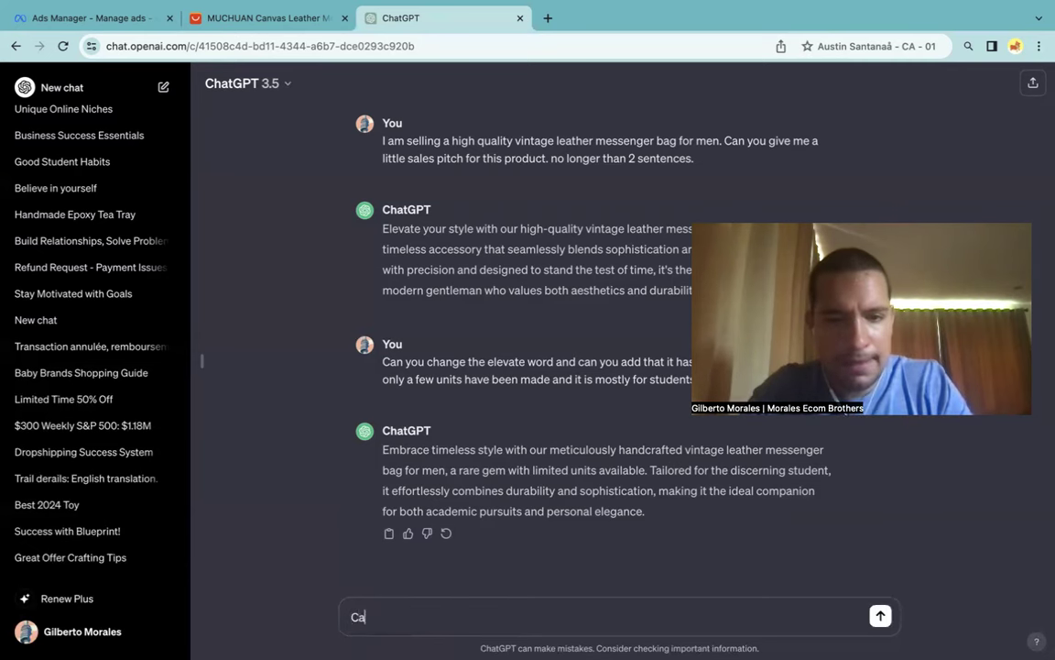
type("n you say it ")
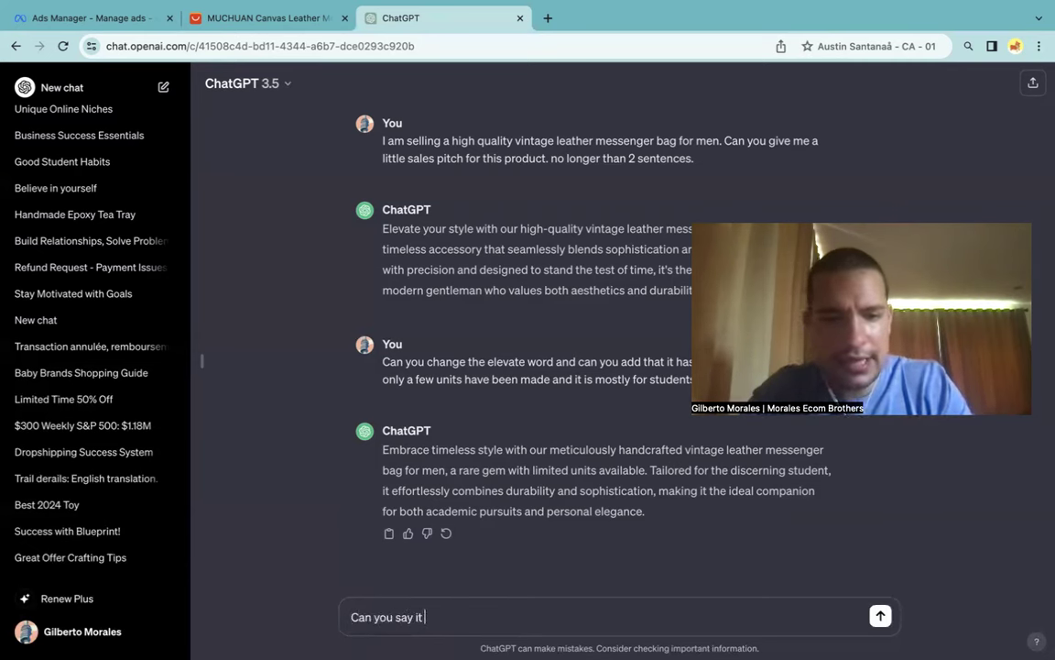
type("in a way that")
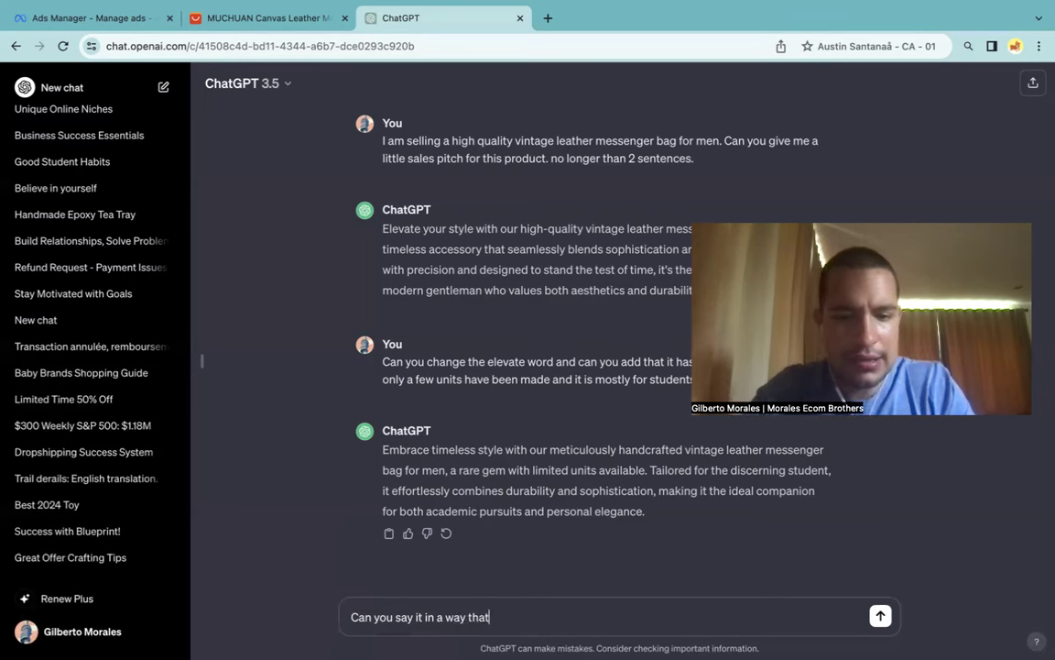
type(" a fifth grader could under")
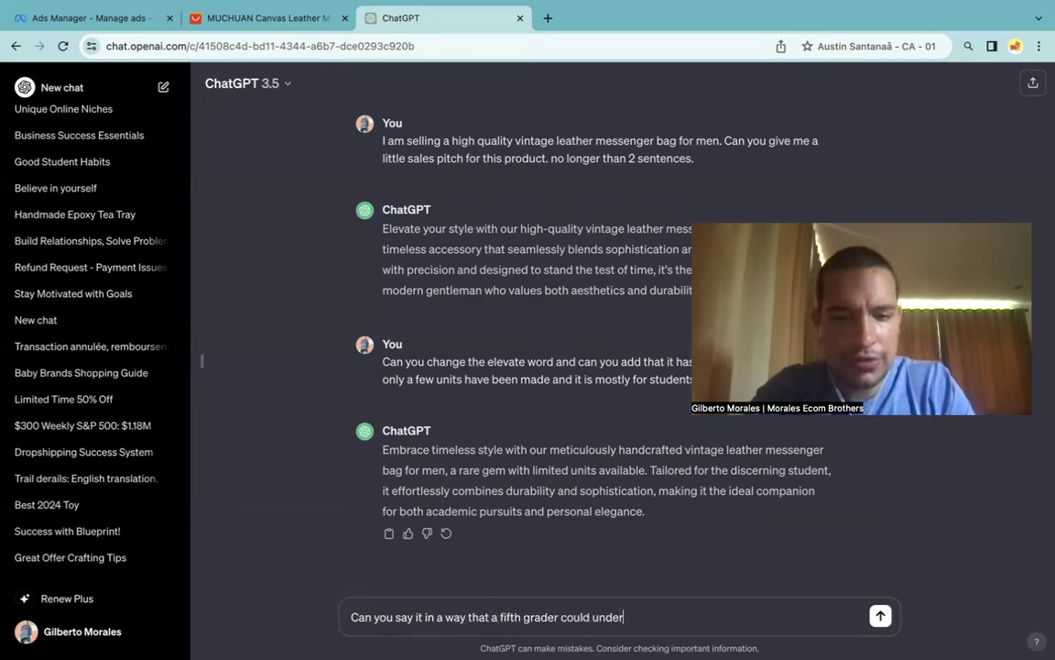
type("stand")
key("Return")
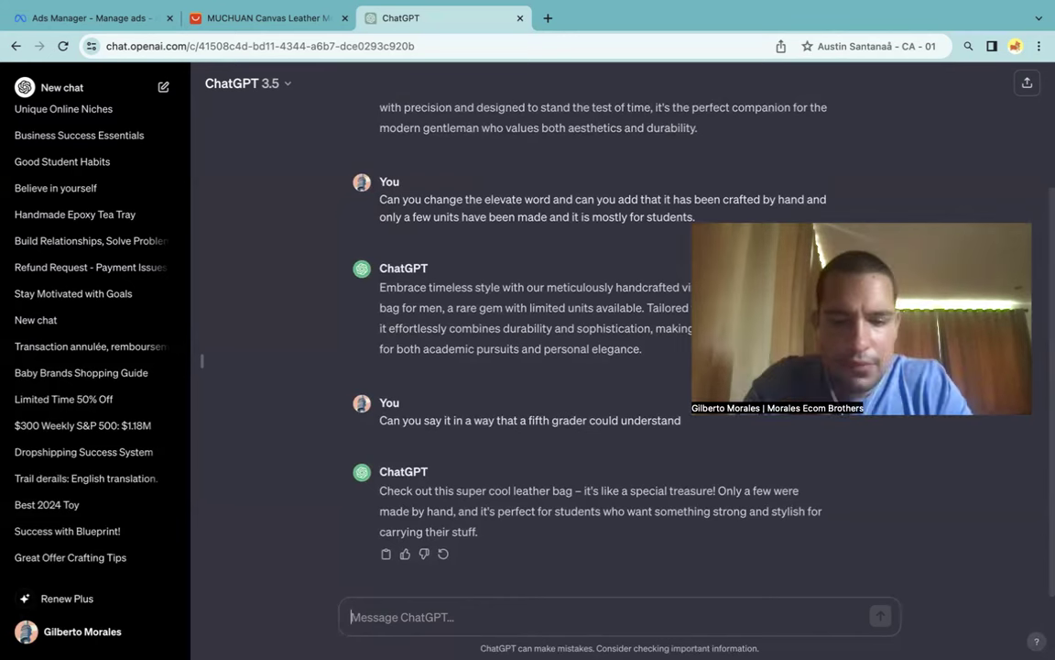
type("mAKE")
key("BackSpace")
key("BackSpace")
key("BackSpace")
key("BackSpace")
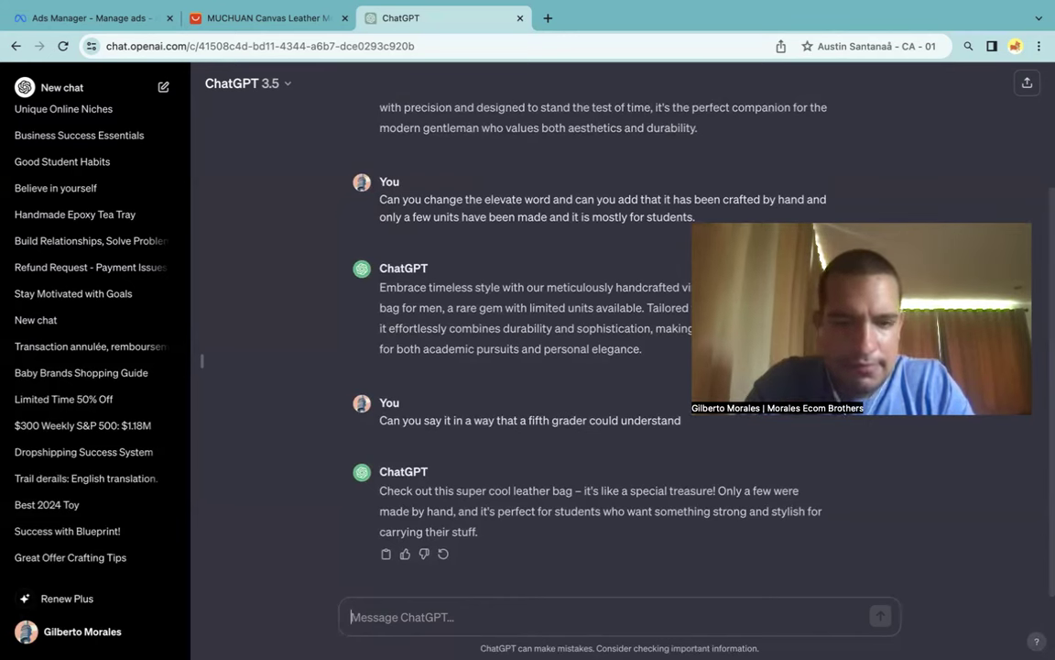
Ask ChatGPT to revise the pitch with "Make it a little bit more professional but not too much".
type("m")
key("BackSpace")
type("M")
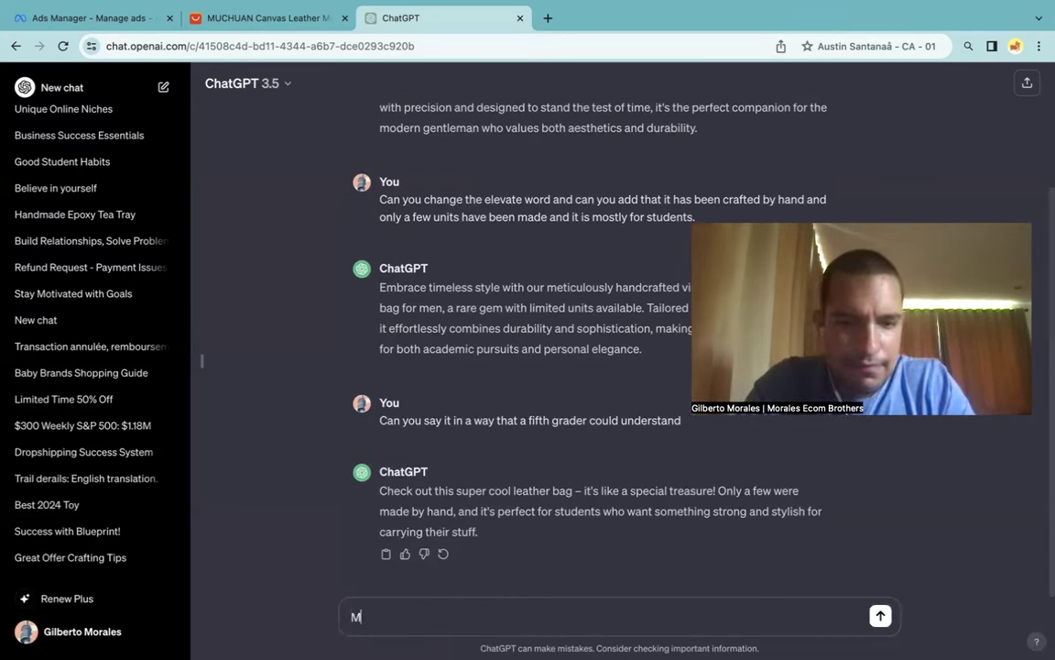
type("ake it a little ")
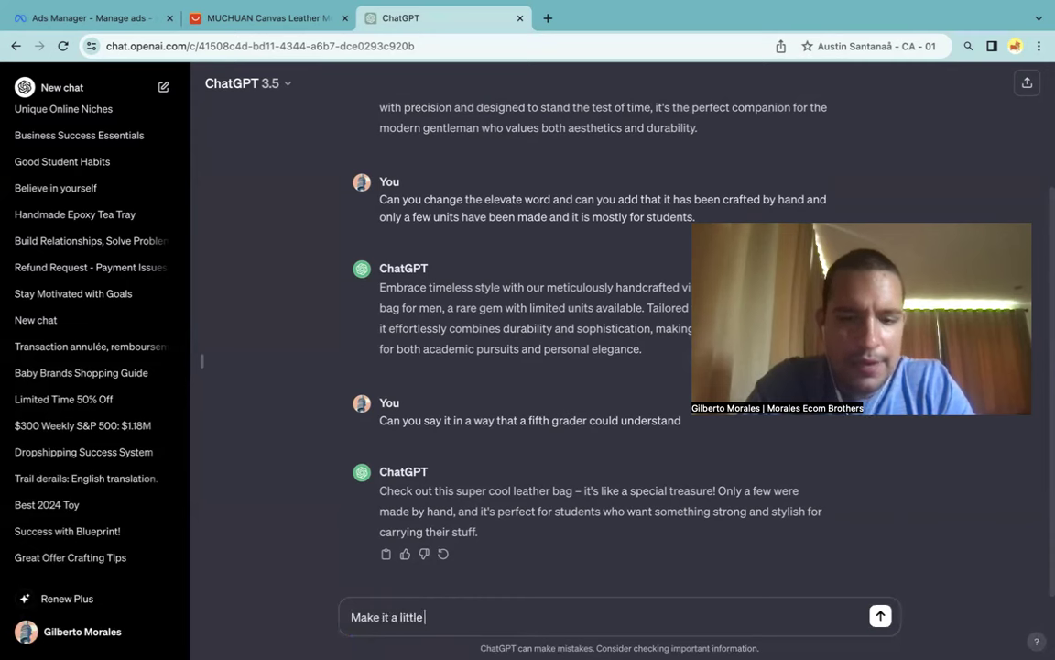
type("bit more profession")
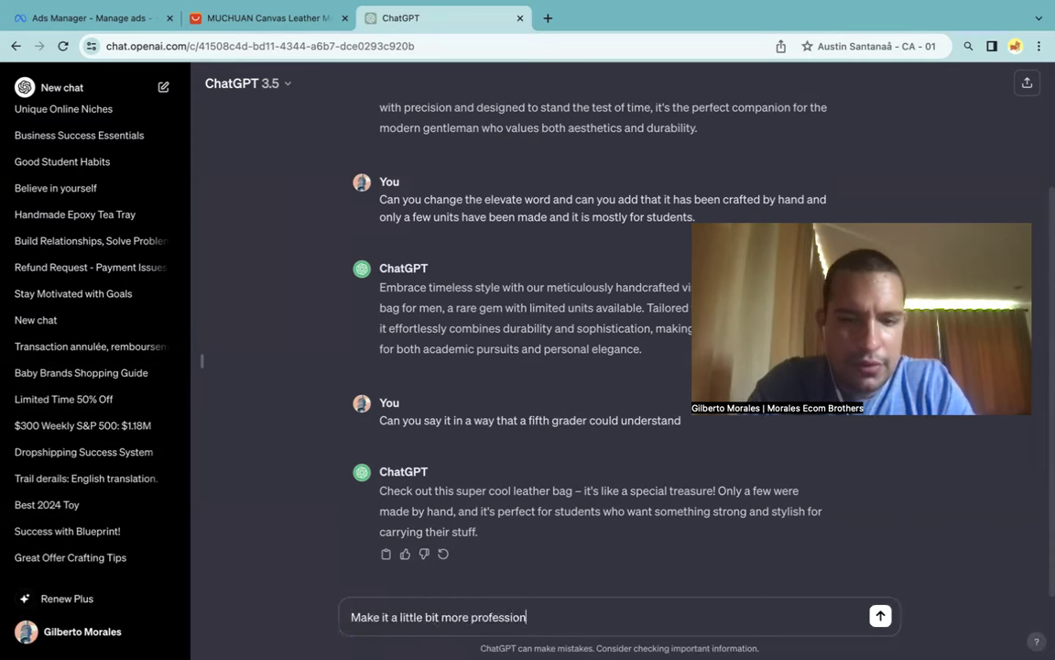
type("al but not to")
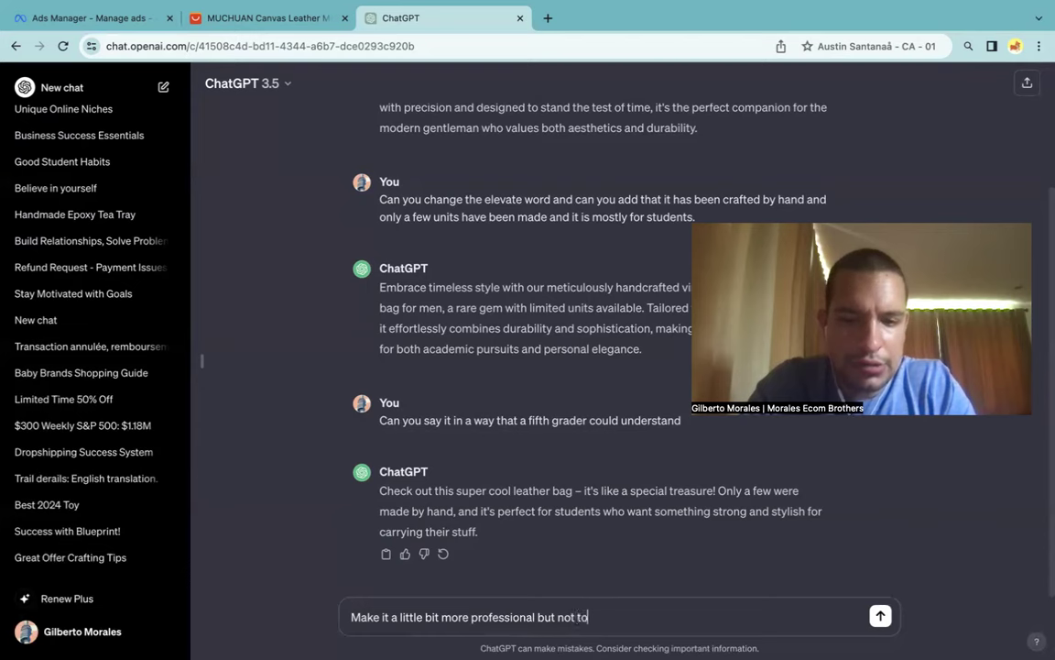
type("o much")
key("Return")
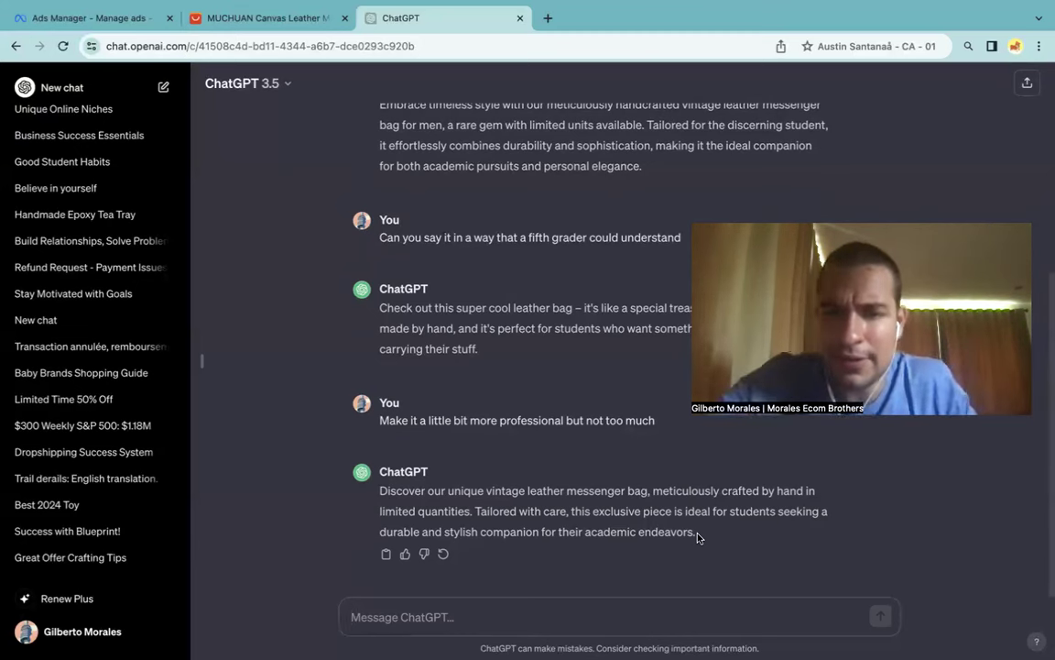
Copy ChatGPT's latest pitch, starting "Discover our unique vintage leather messenger bag", into the ad's primary text in Ads Manager.
left_click_drag(697, 537, 385, 495)
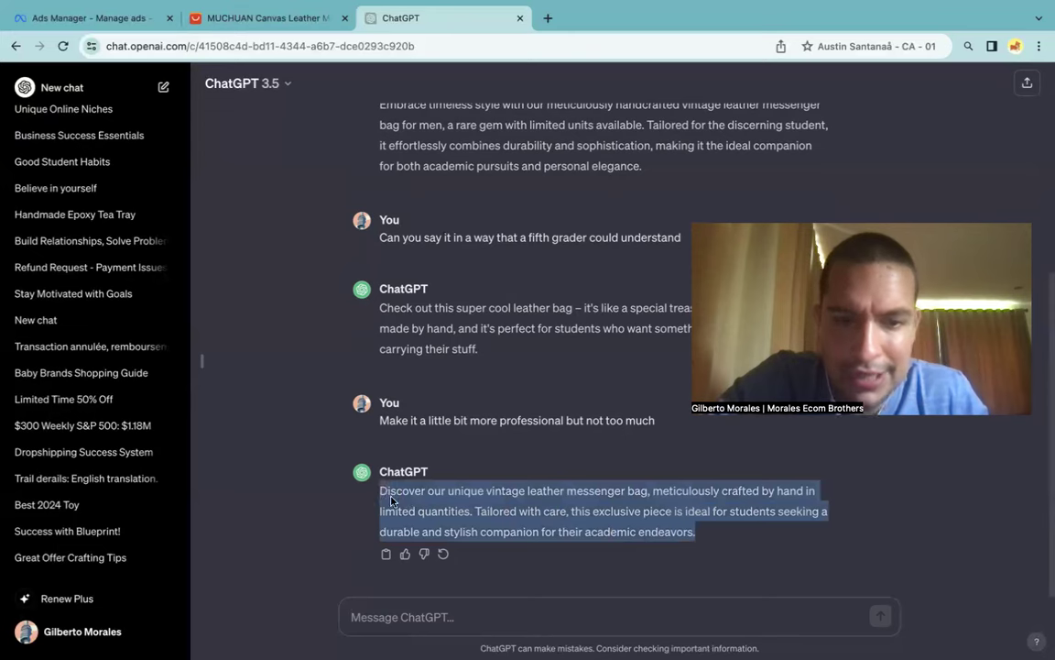
right_click(385, 494)
left_click(465, 493)
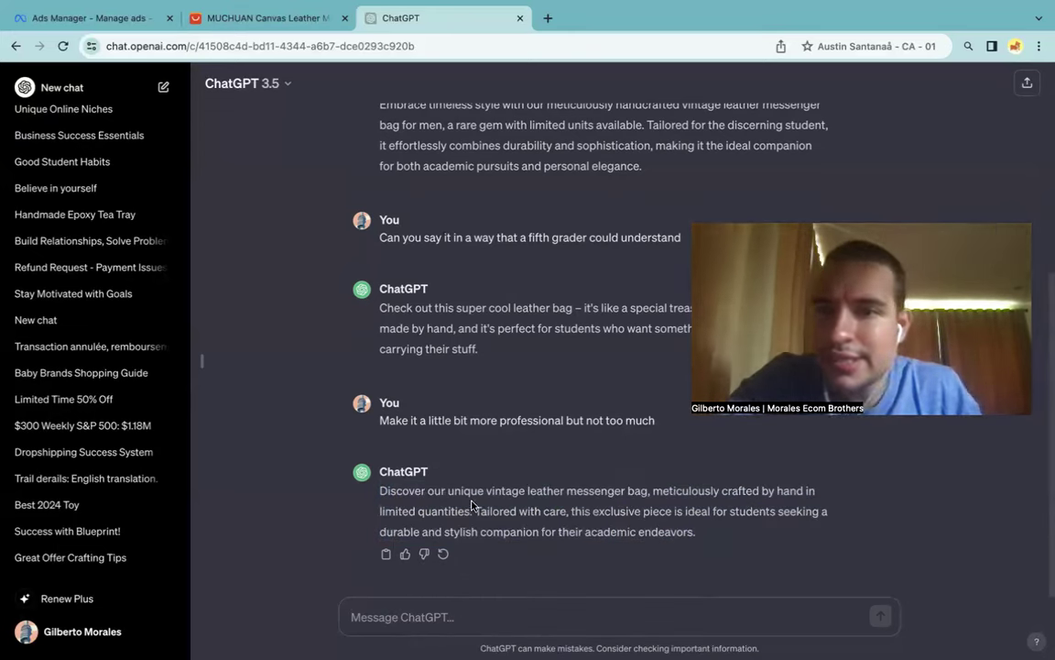
left_click(105, 26)
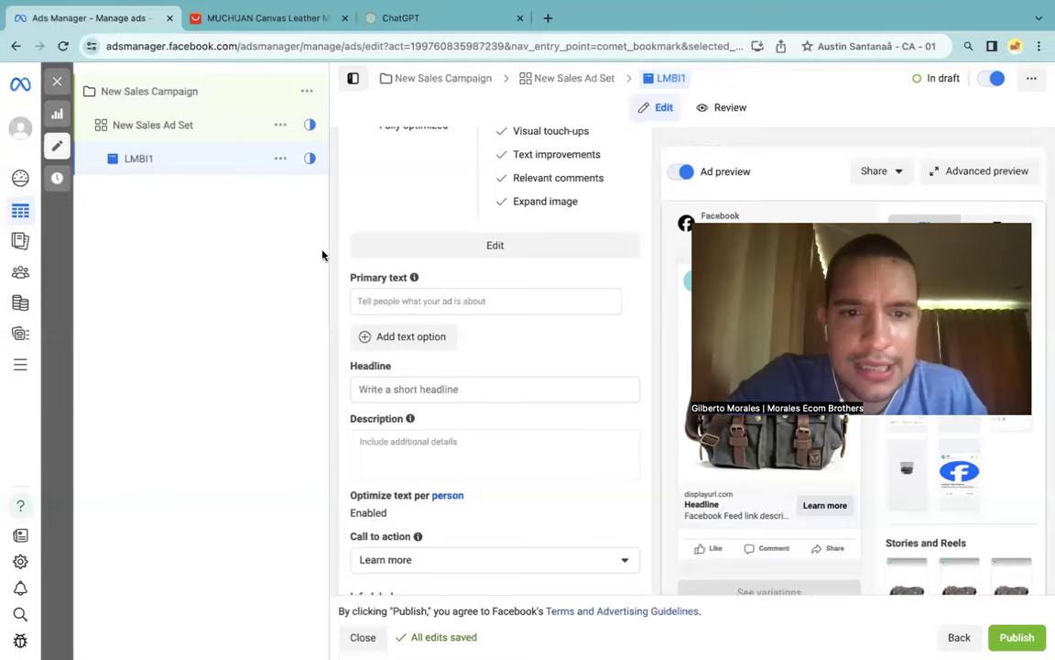
left_click(410, 295)
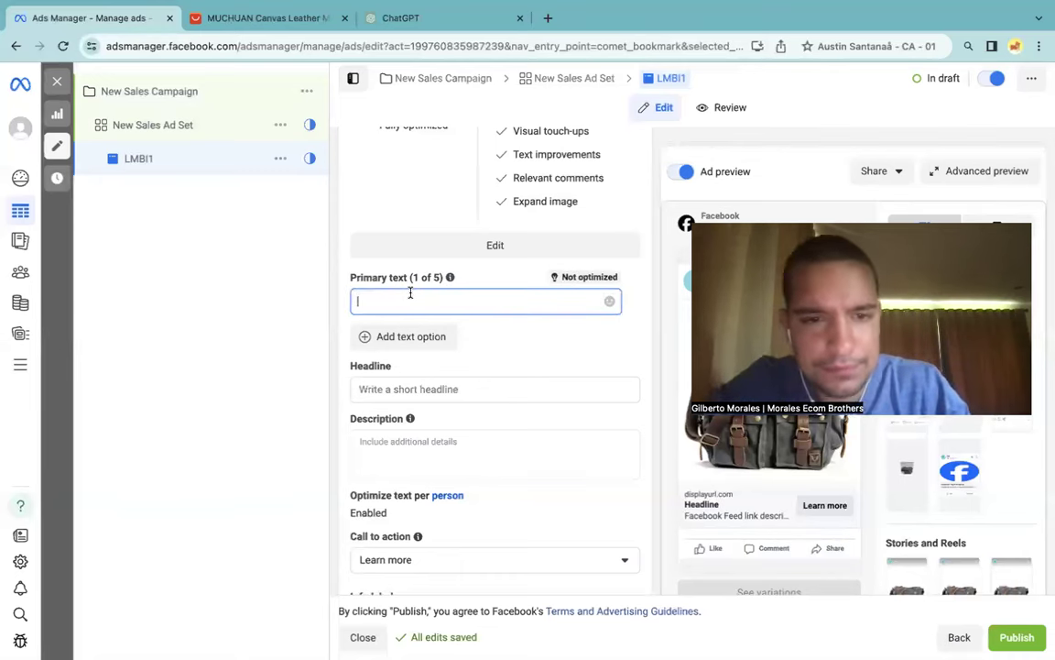
key("ctrl+v")
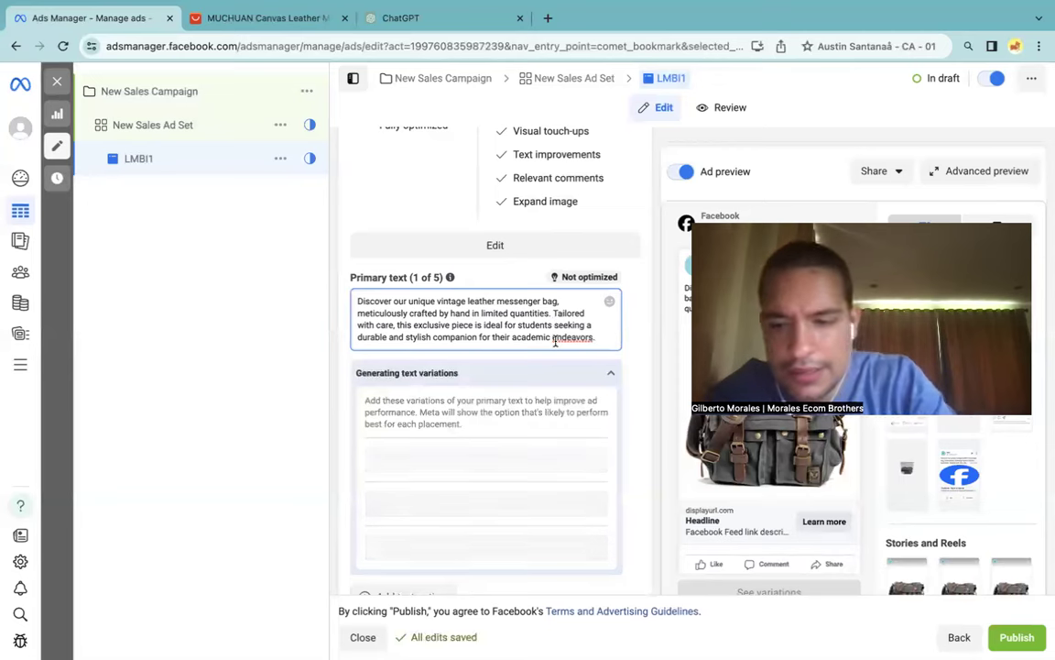
Split the primary text into two paragraphs before "Tailored with care", collapse the suggested text variations and expand the full text in the ad preview.
left_click(552, 313)
key("Return")
key("Return")
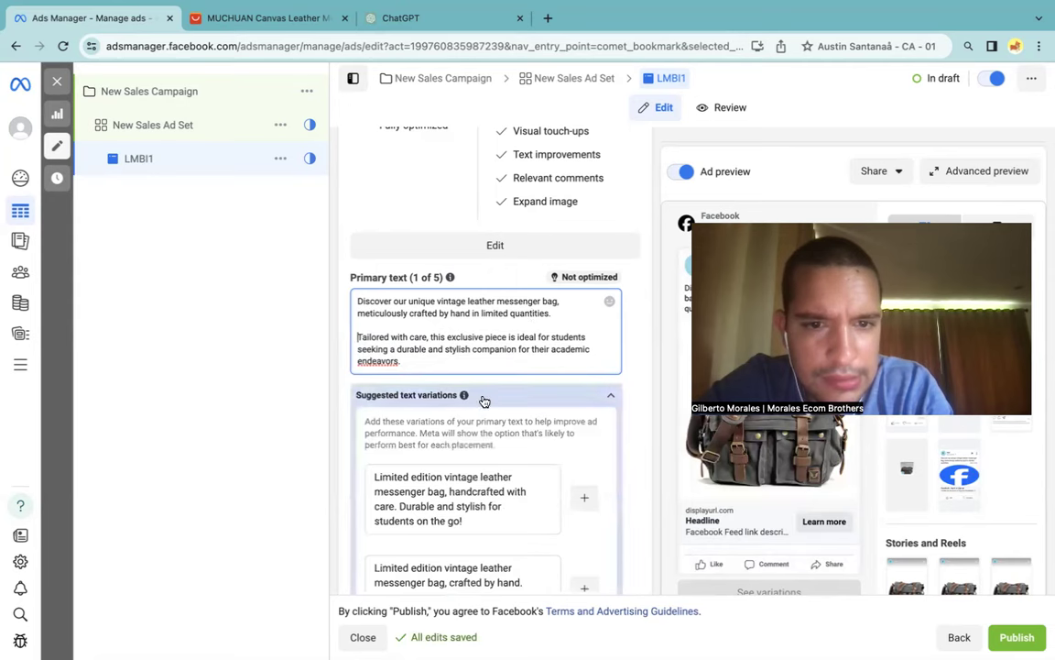
left_click(487, 403)
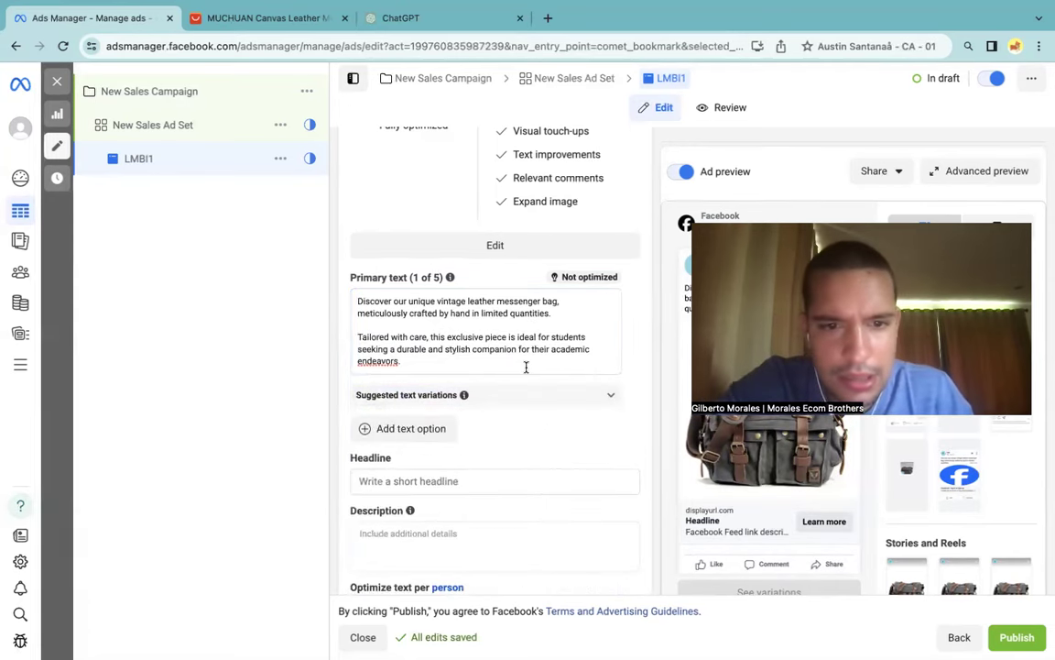
scroll(525, 367, "down", 2)
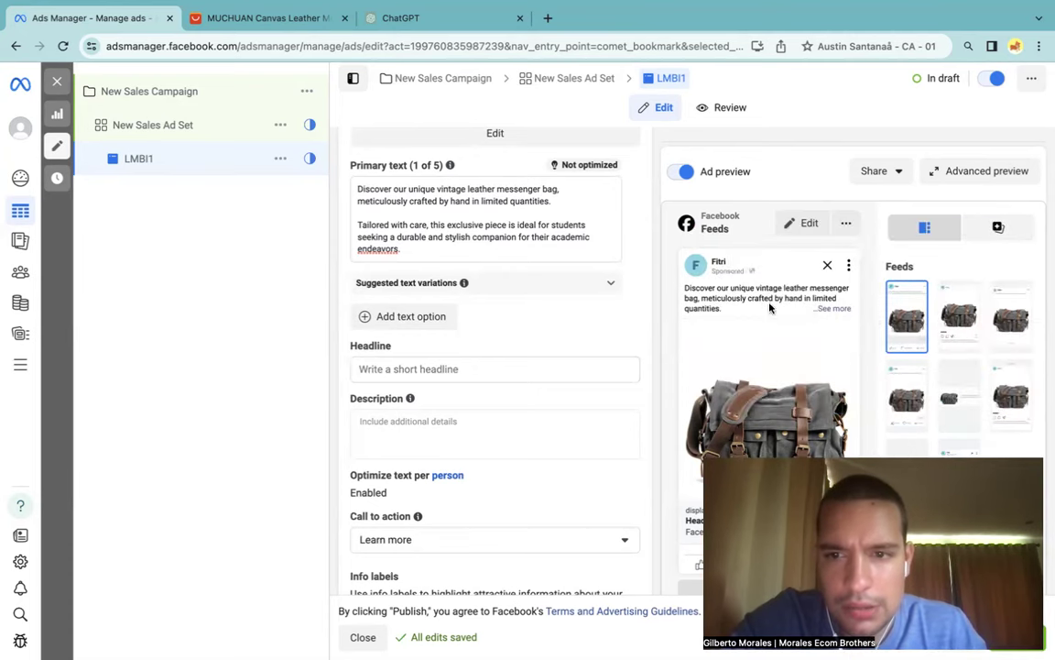
left_click(835, 309)
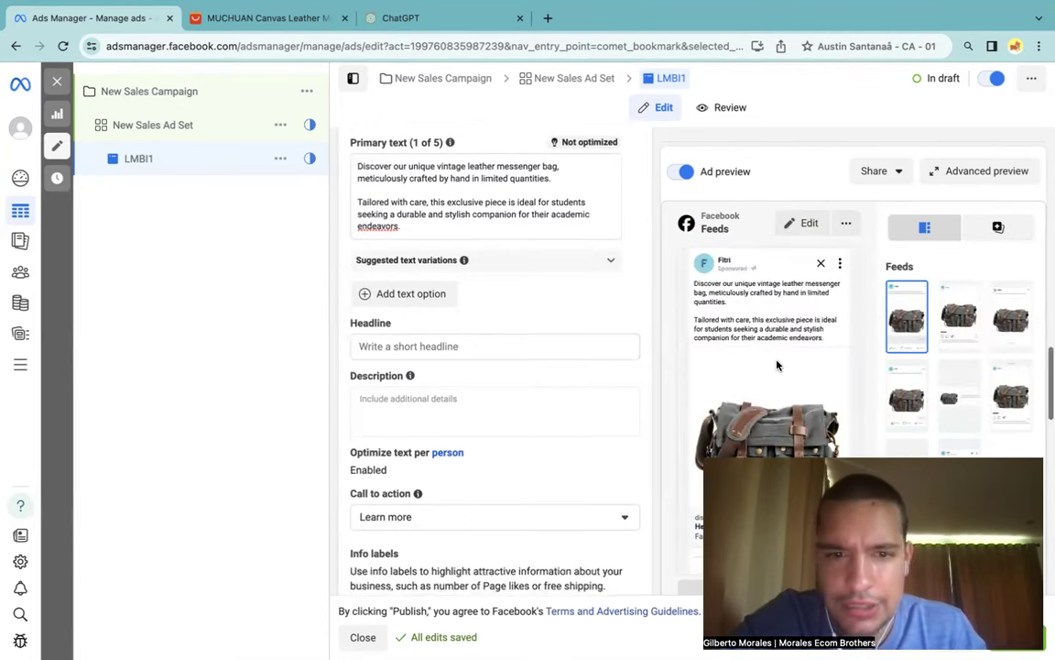
Activate the ad's headline for entry, check the bag's AliExpress listing and return to Ads Manager.
left_click(411, 344)
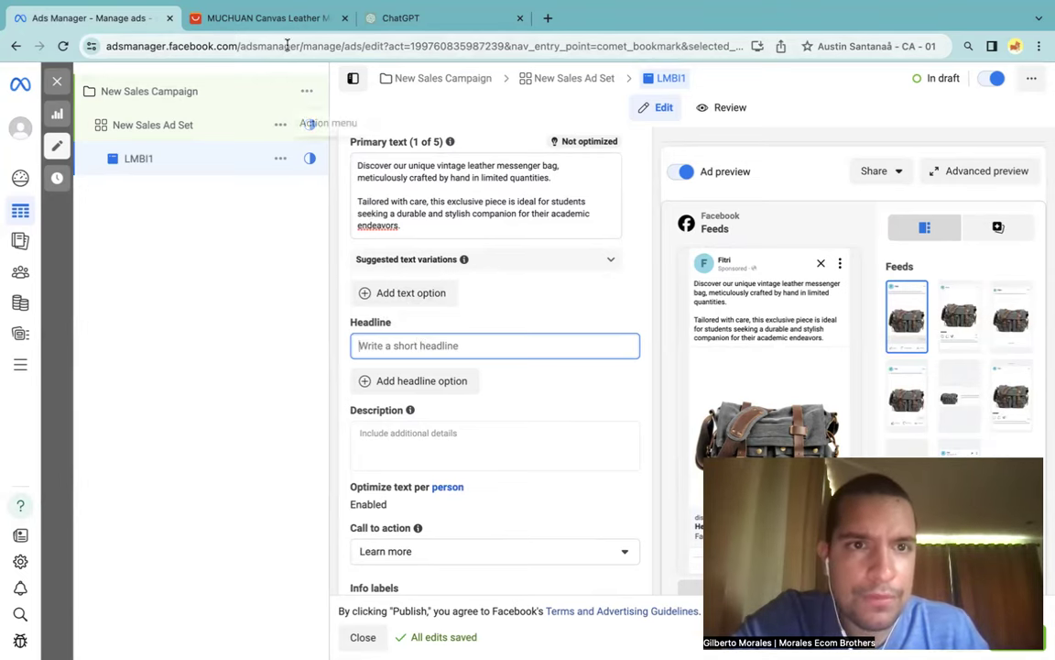
left_click(259, 19)
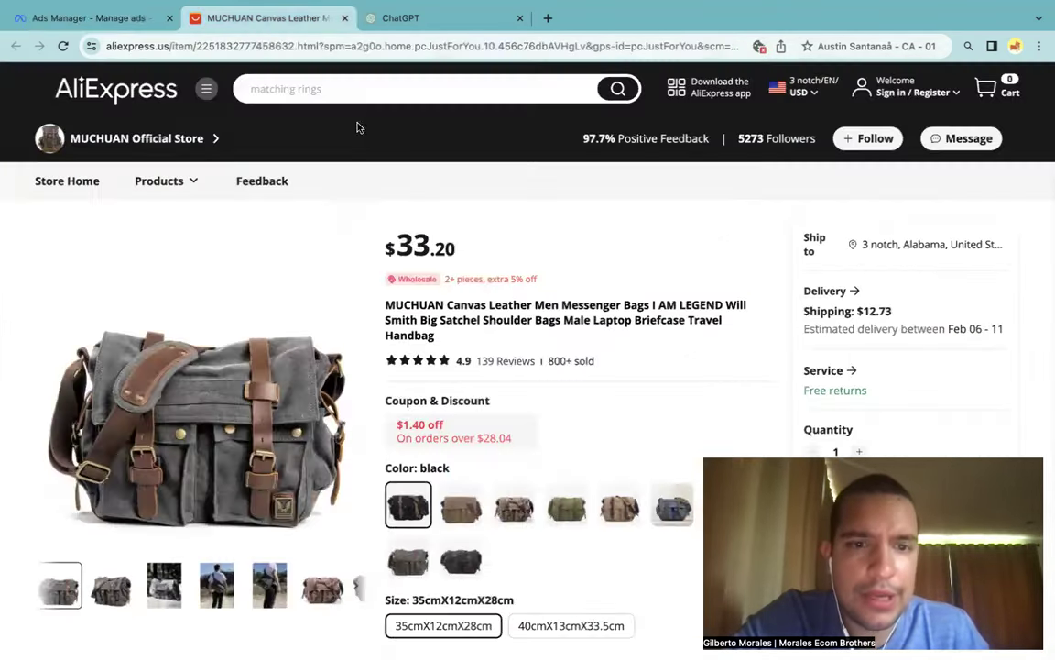
left_click(125, 28)
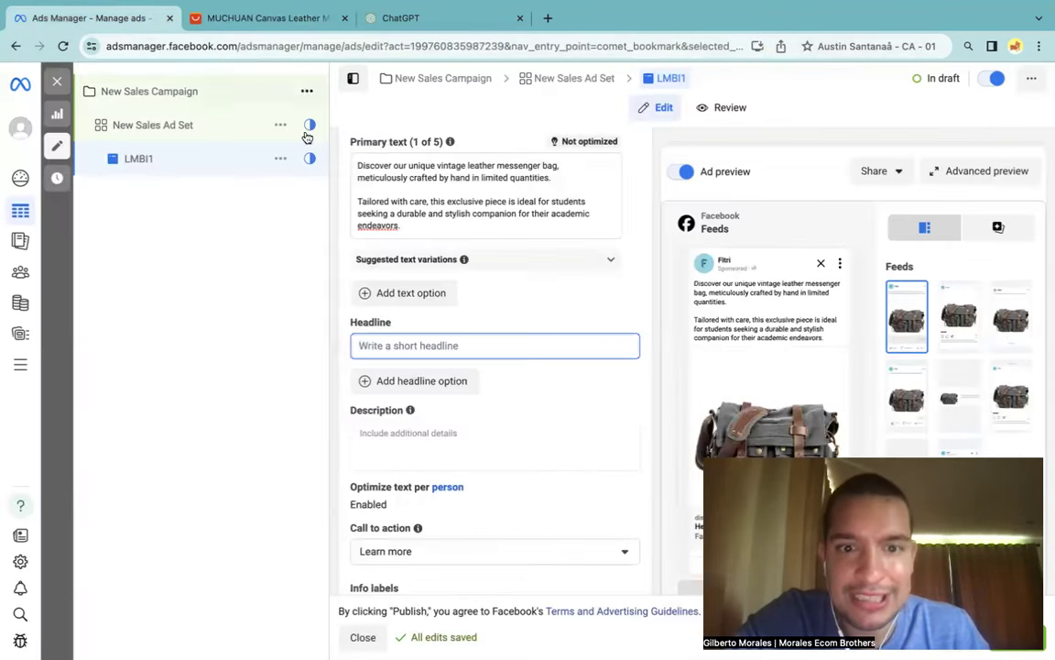
Switch to ChatGPT and ask for nice offers for the product at 50% off, no longer than 3 to 5 words, with scarcity added.
left_click(418, 22)
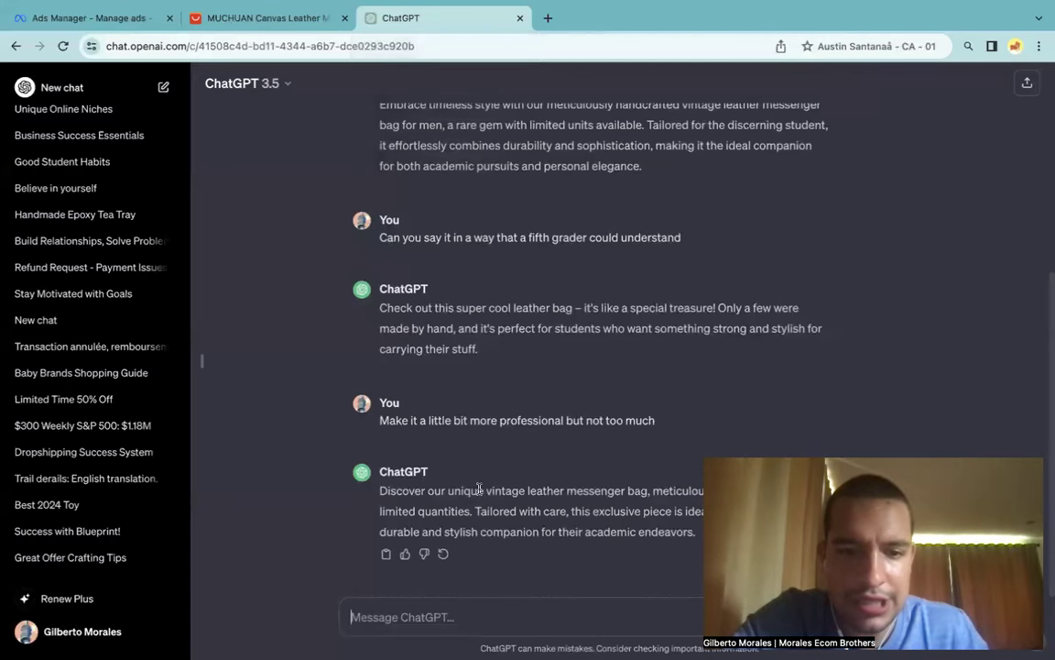
left_click(353, 616)
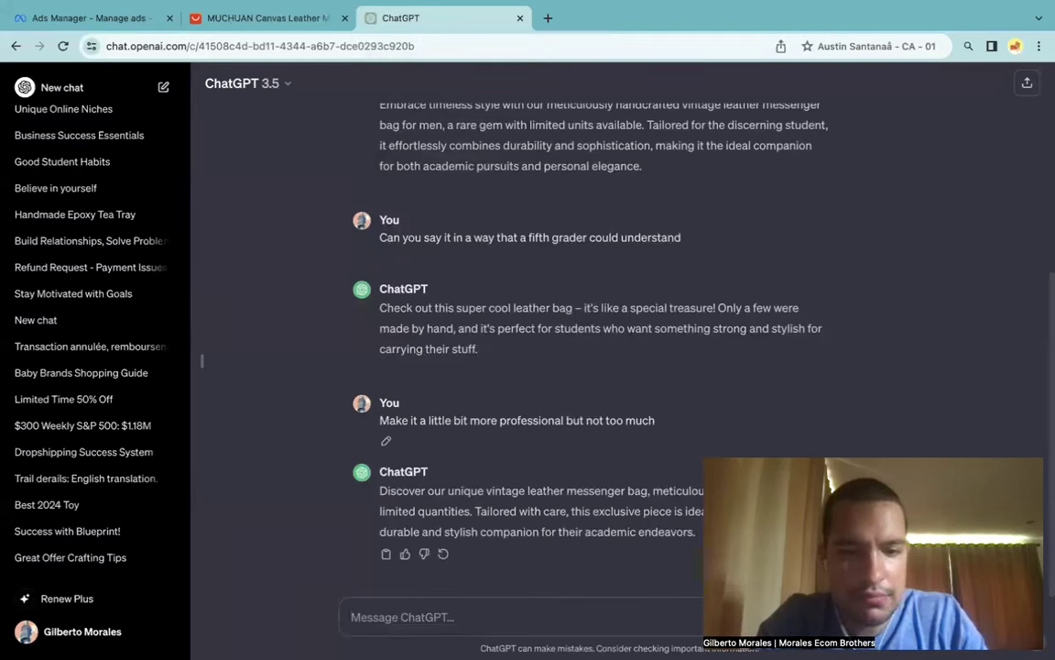
type("I am se")
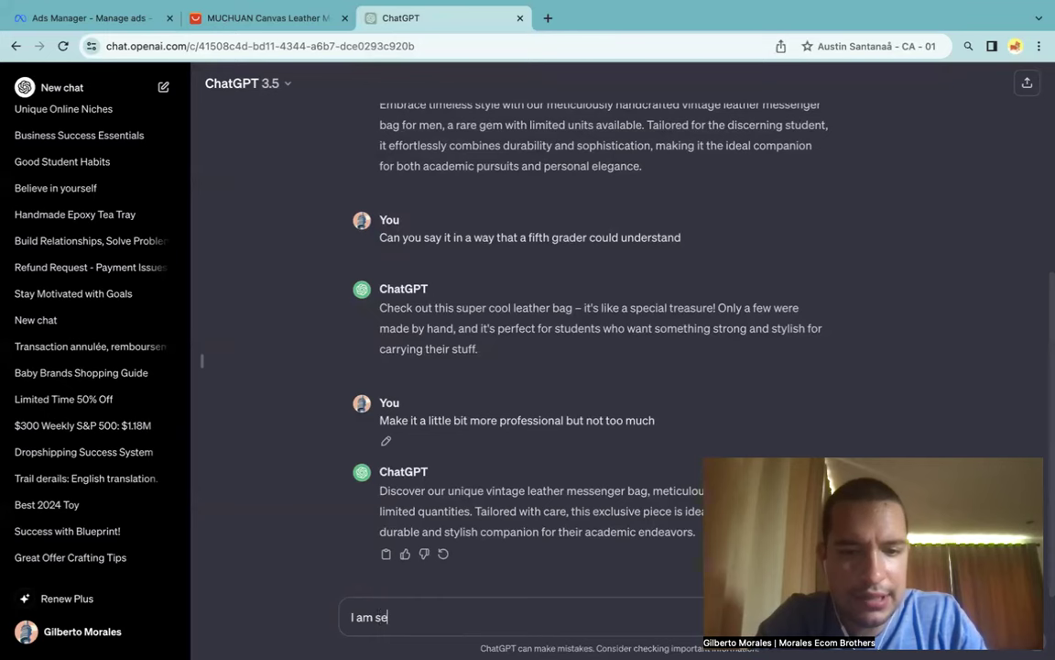
type("lling this product for 50%")
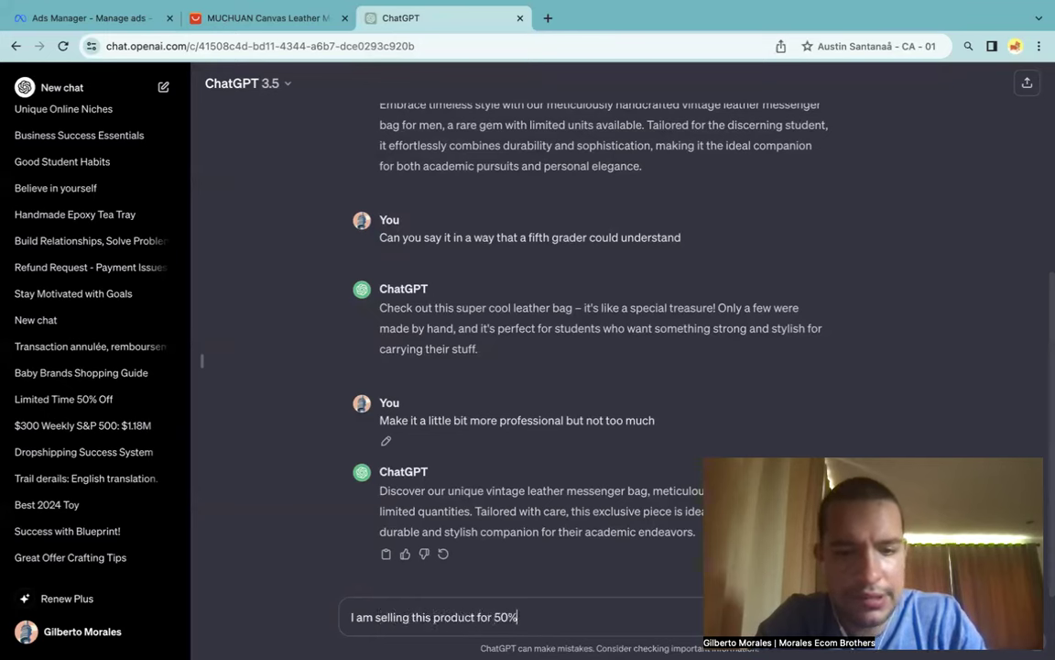
type(" off can")
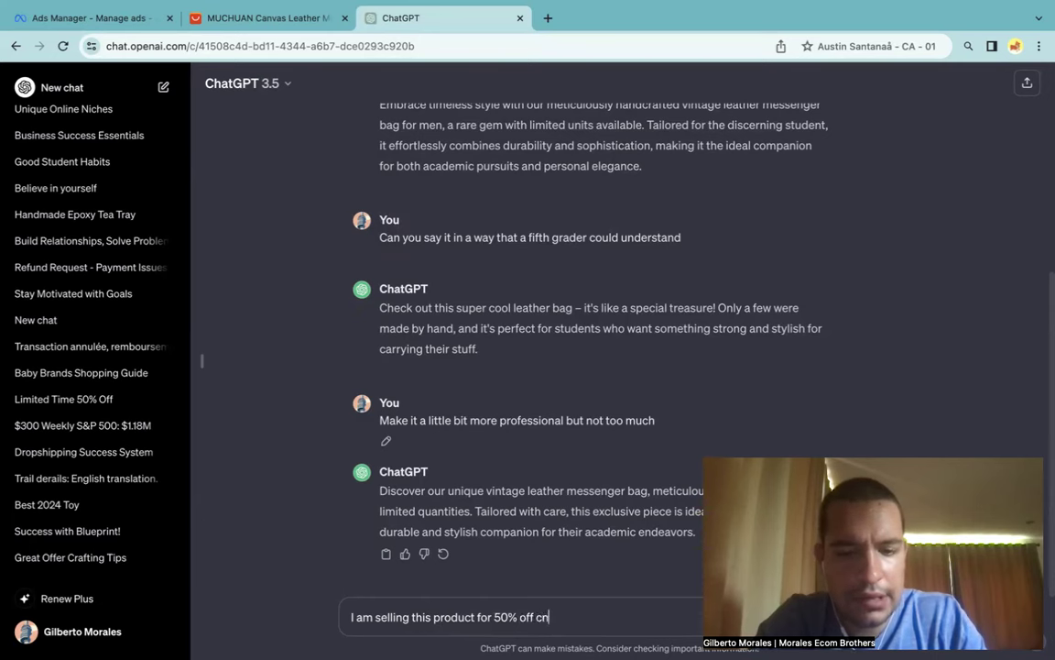
type(" you give me")
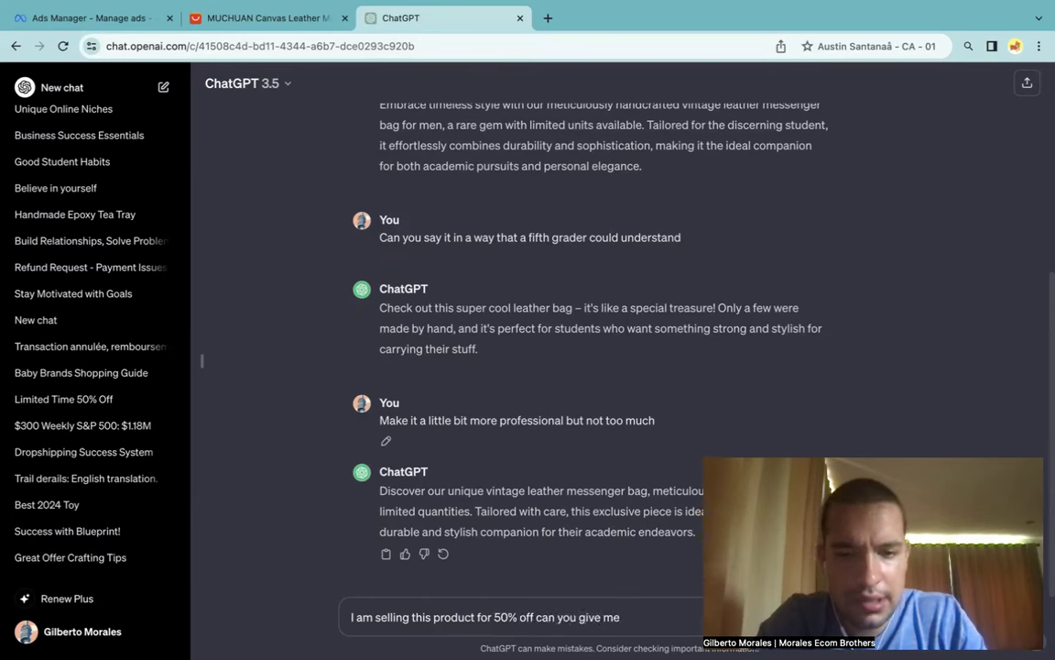
type(" some")
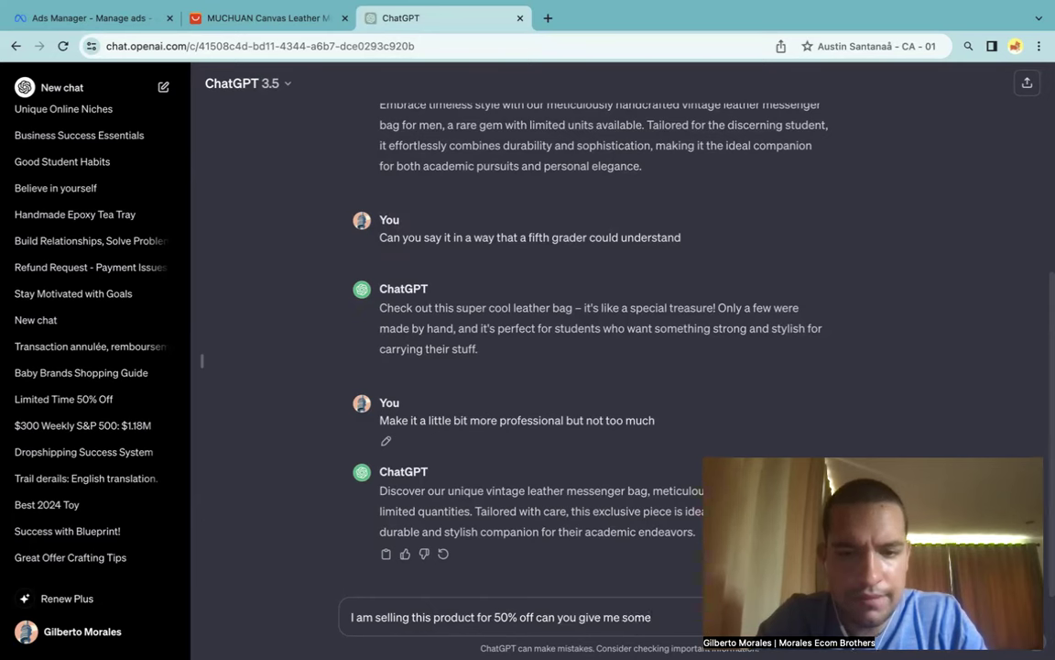
type(" nice offers")
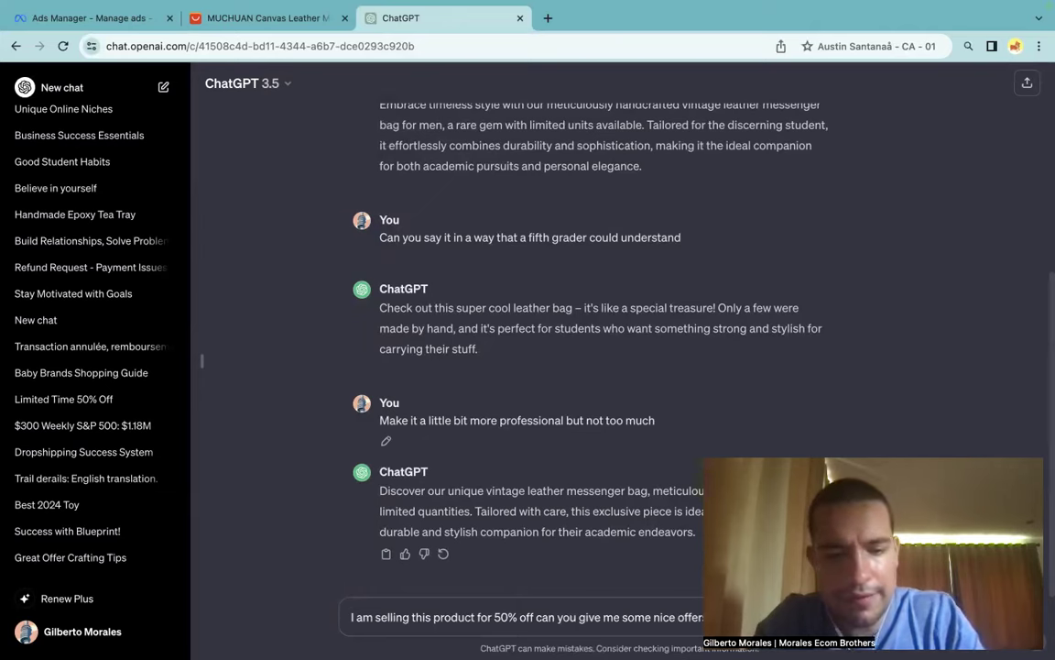
type("words long and add sca")
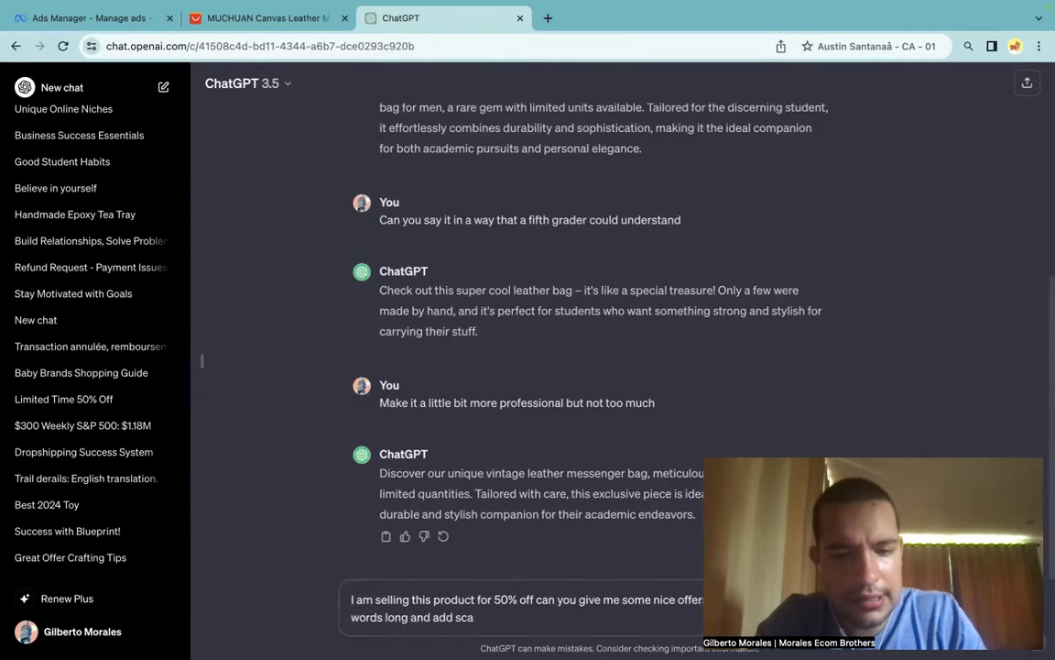
type("recity")
key("Return")
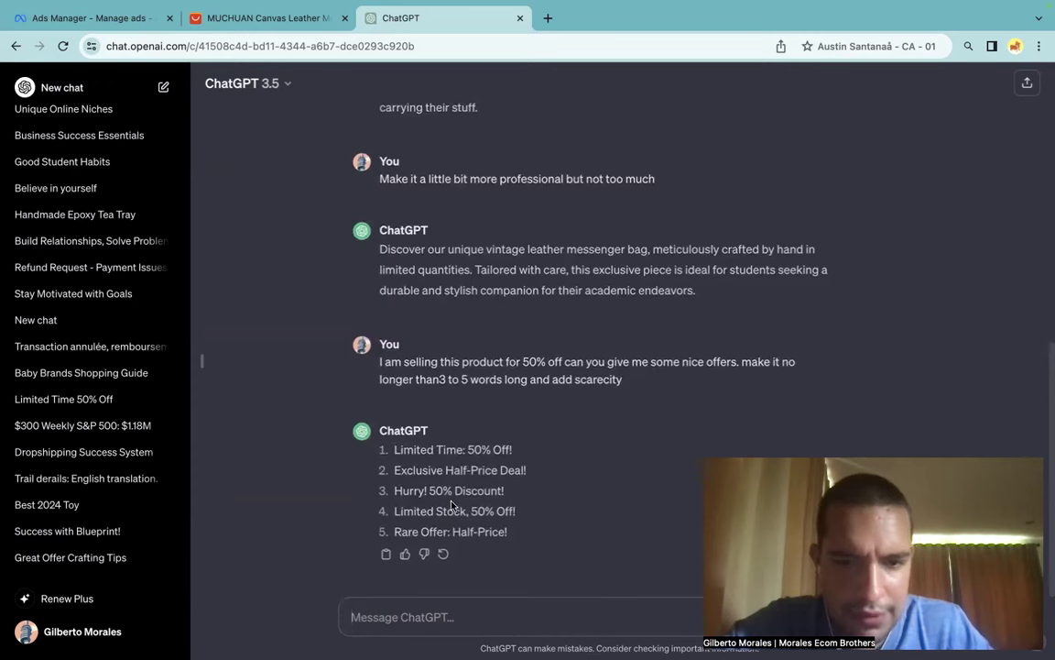
Copy the offer "Hurry! 50% Discount!" from ChatGPT into the ad's headline in Ads Manager.
left_click_drag(395, 492, 517, 496)
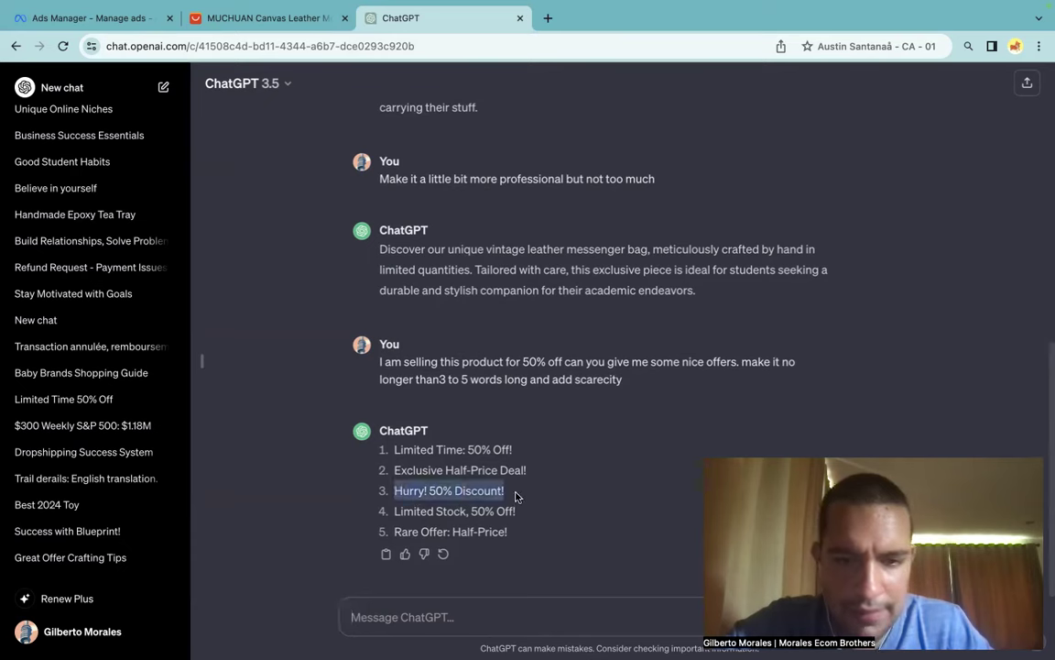
right_click(494, 496)
left_click(514, 489)
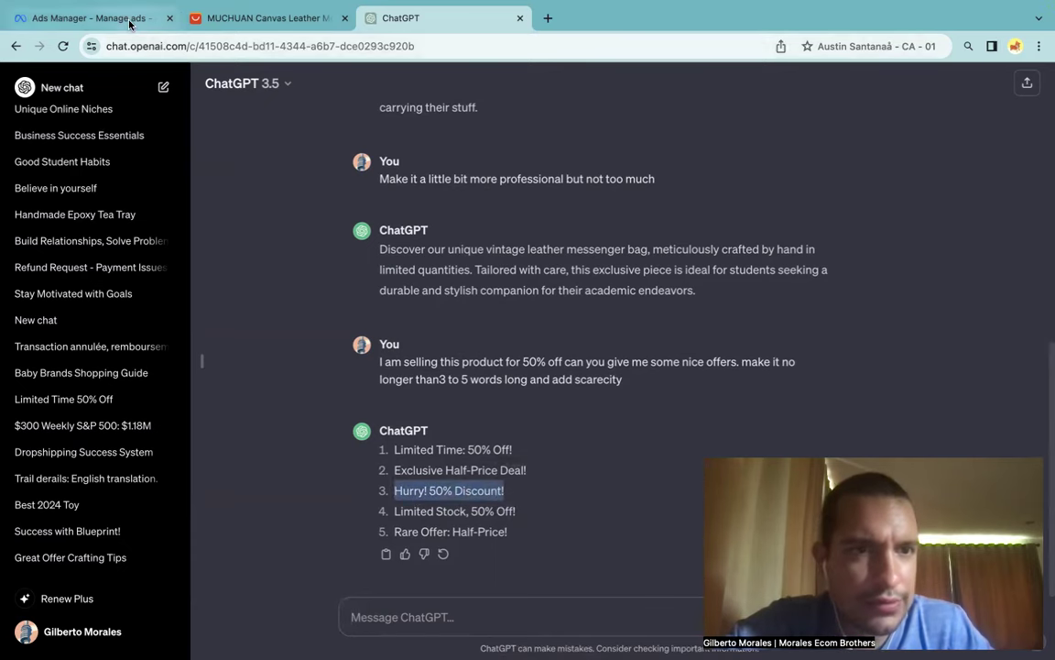
left_click(92, 18)
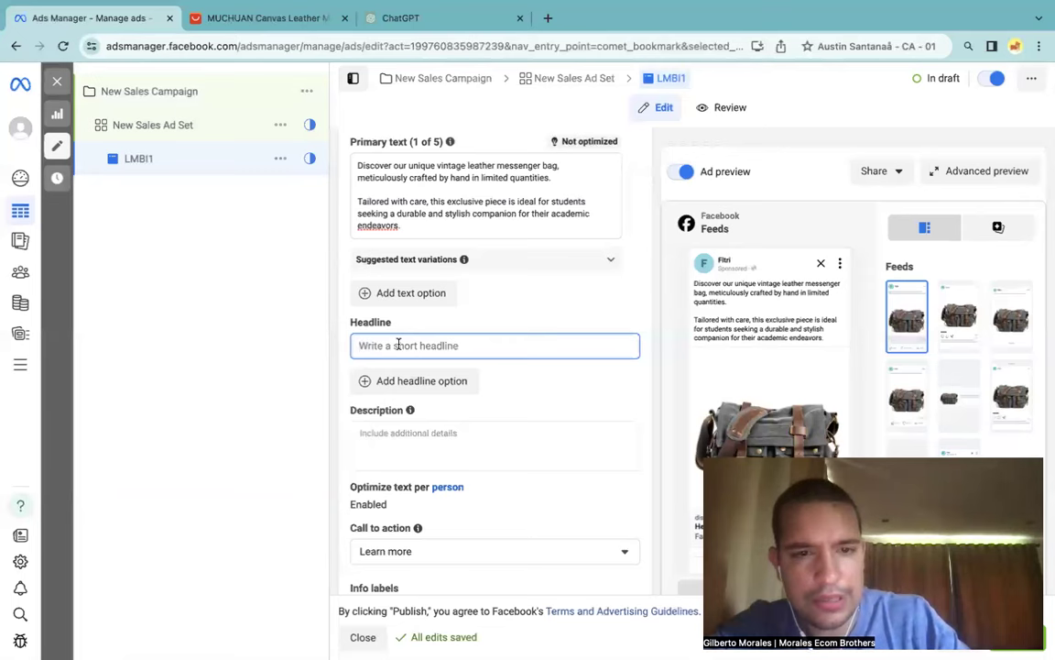
key("ctrl+v")
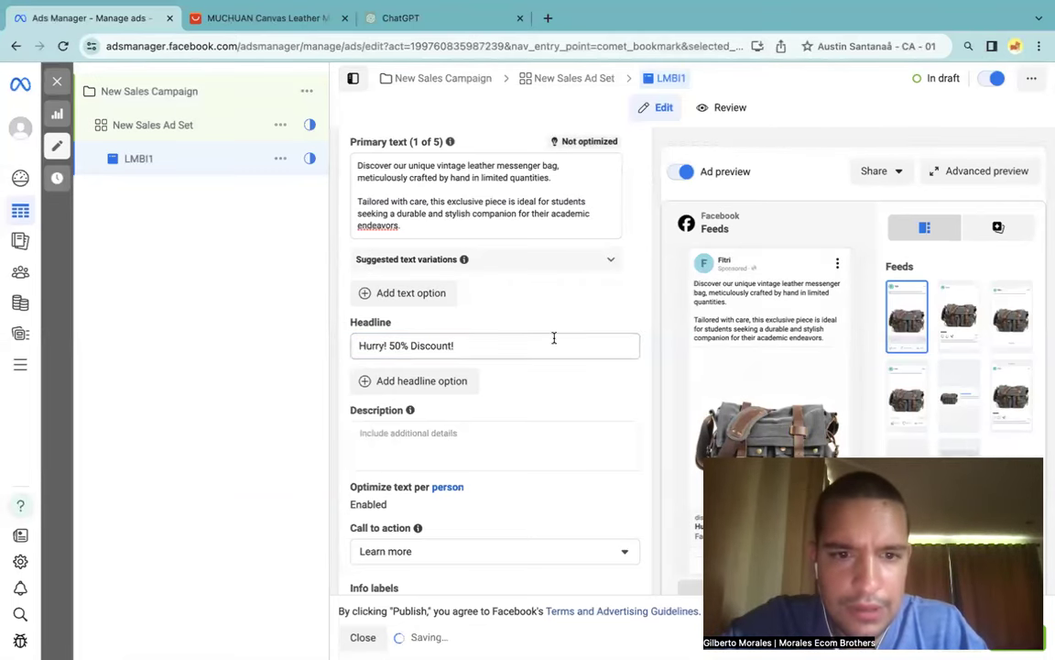
scroll(556, 337, "down", 1)
Copy "Leather Men Messenger Bags" from the product title on AliExpress and switch to ChatGPT.
left_click(405, 346)
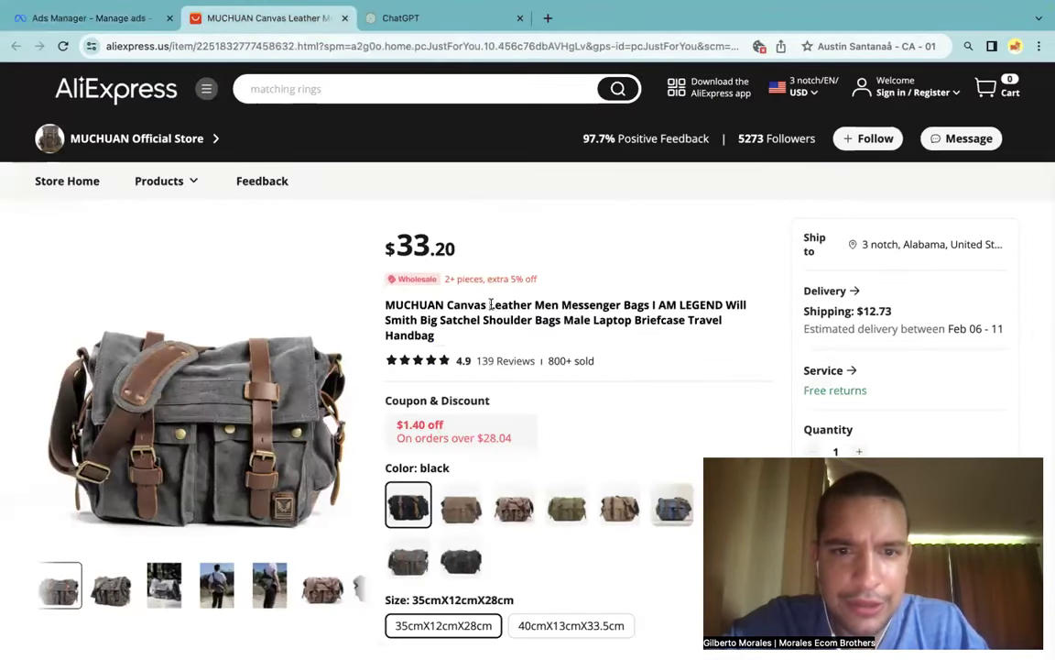
left_click_drag(491, 304, 650, 305)
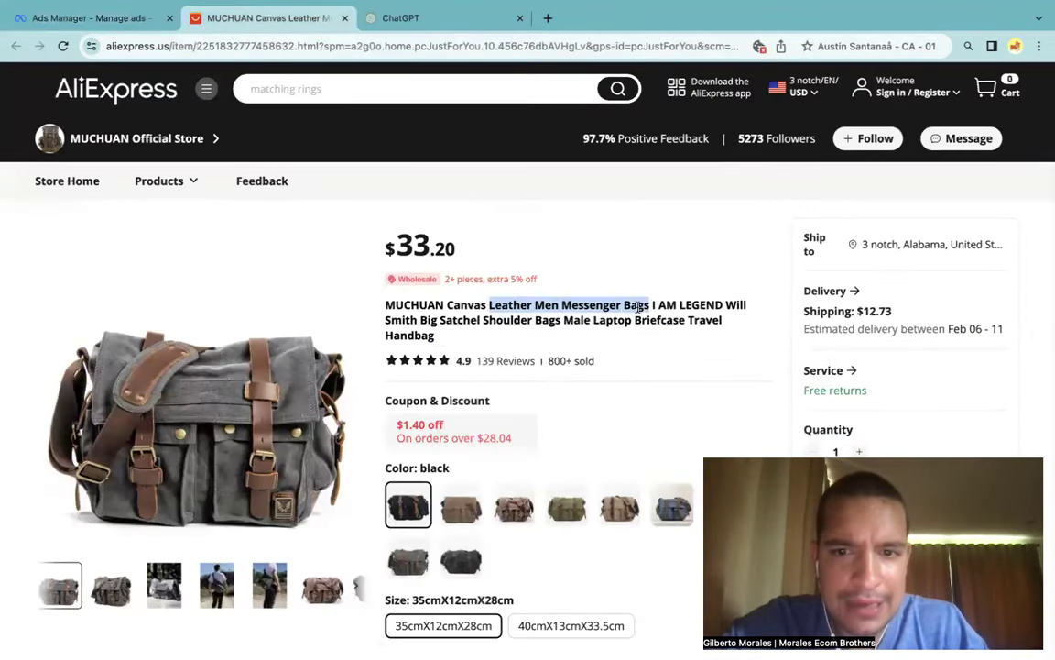
right_click(628, 305)
left_click(652, 336)
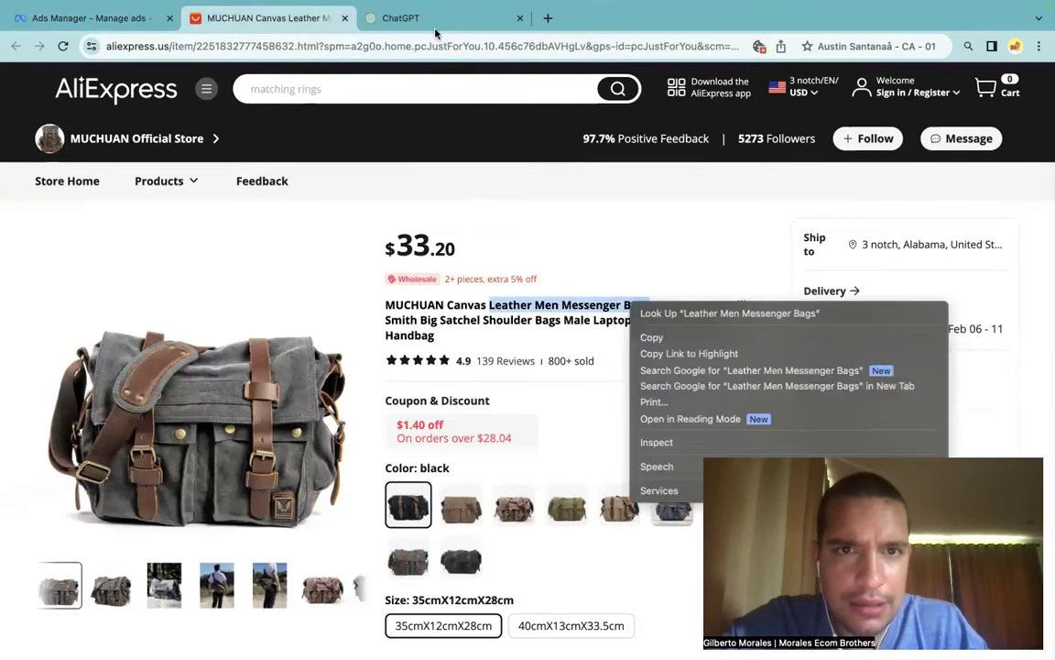
left_click(430, 18)
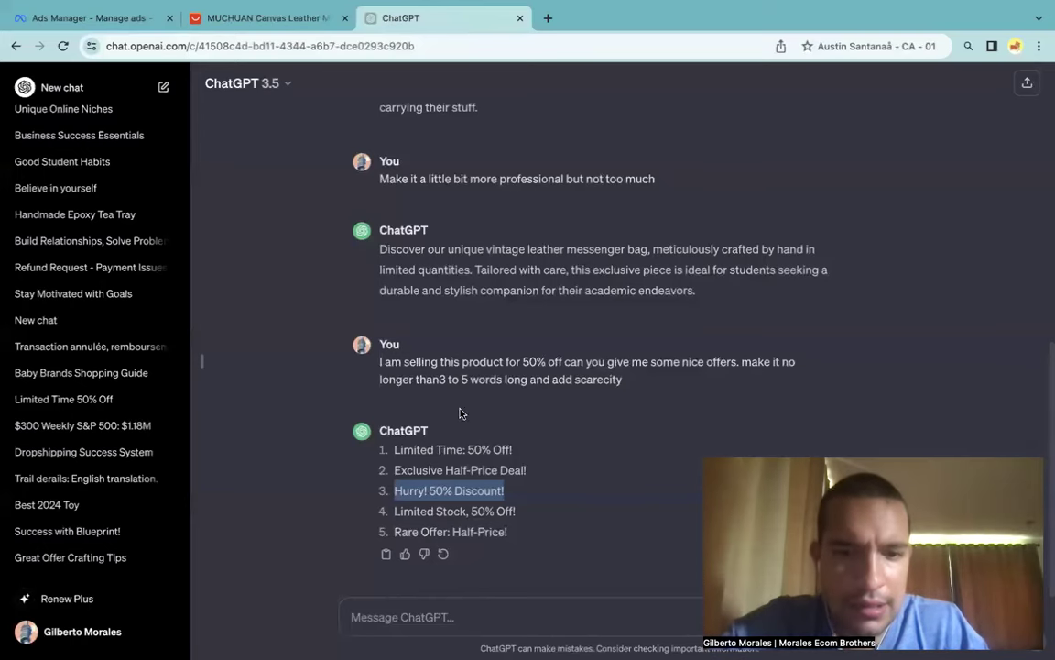
Ask ChatGPT to give a title for this product.
left_click(439, 616)
type("give")
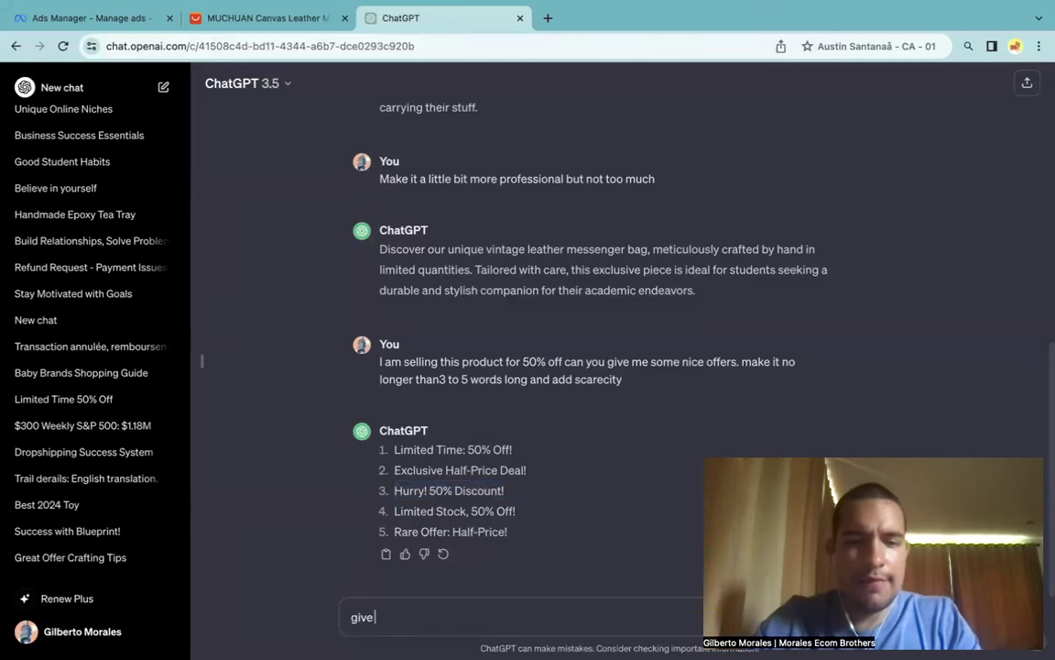
type(" me a title for th")
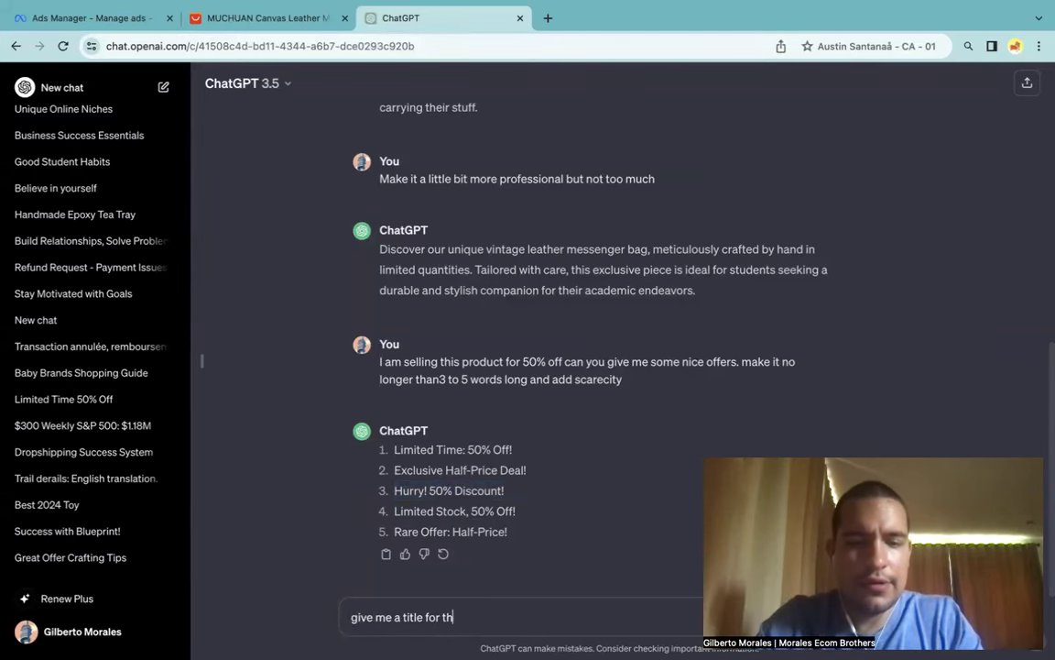
type("is producr")
key("Return")
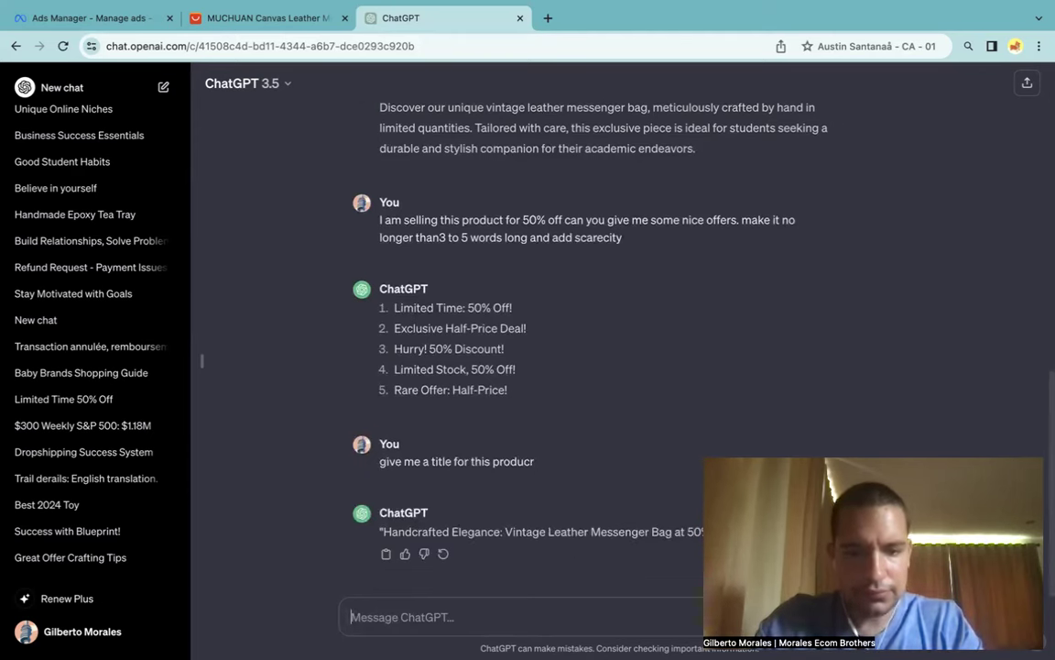
type("the title needs to")
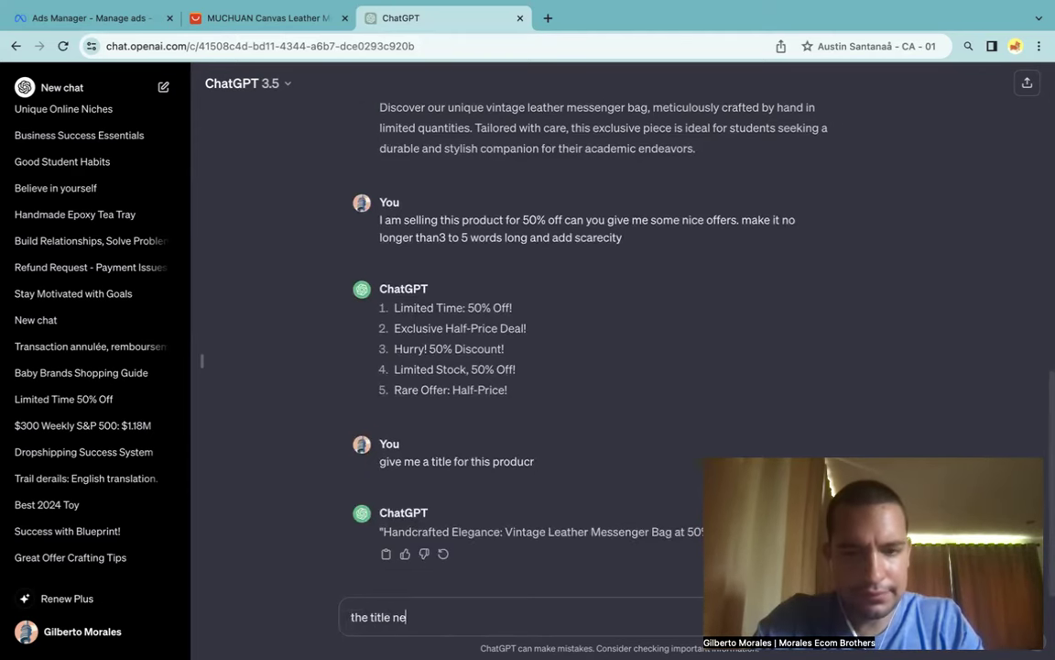
triple_click(414, 621)
key("BackSpace")
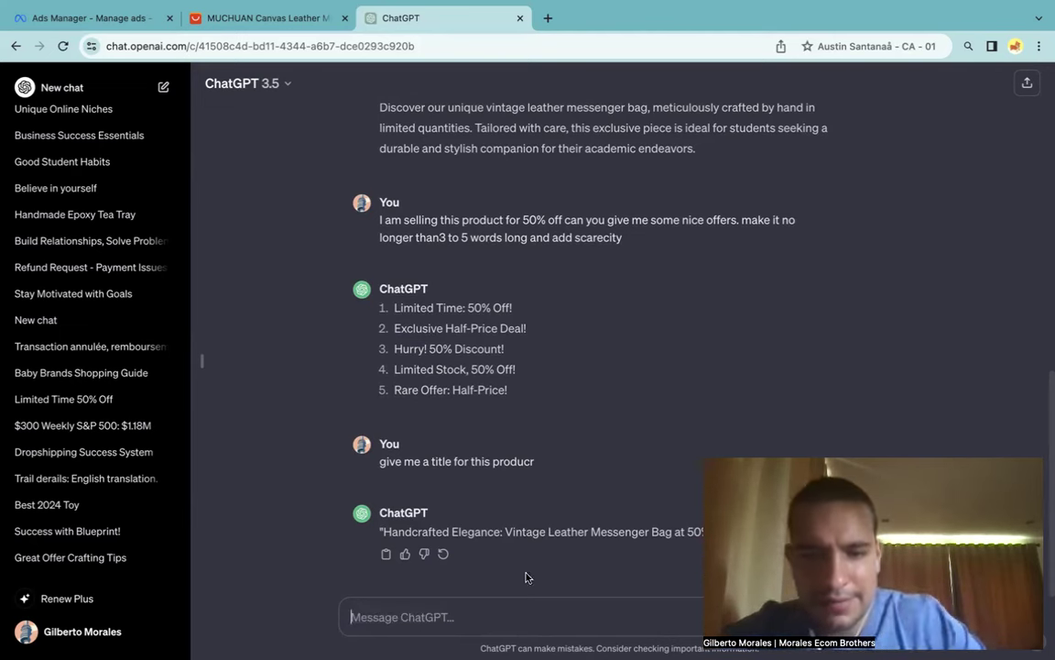
Ask ChatGPT to make the product title 3 to 5 words maximum.
left_click_drag(506, 531, 669, 533)
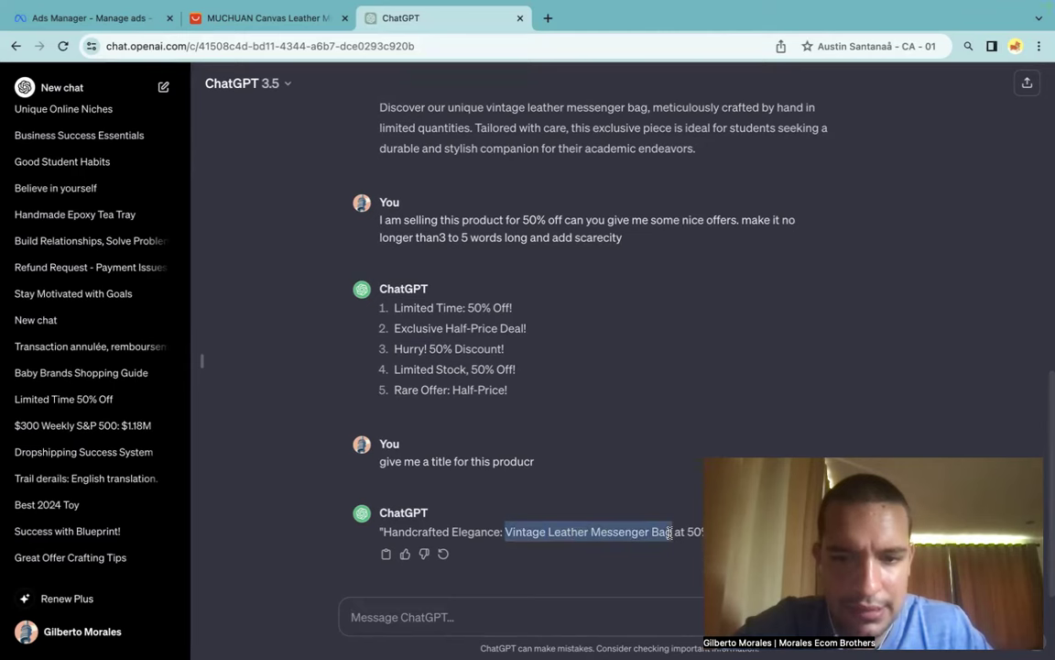
left_click(472, 603)
type("make it 3 t")
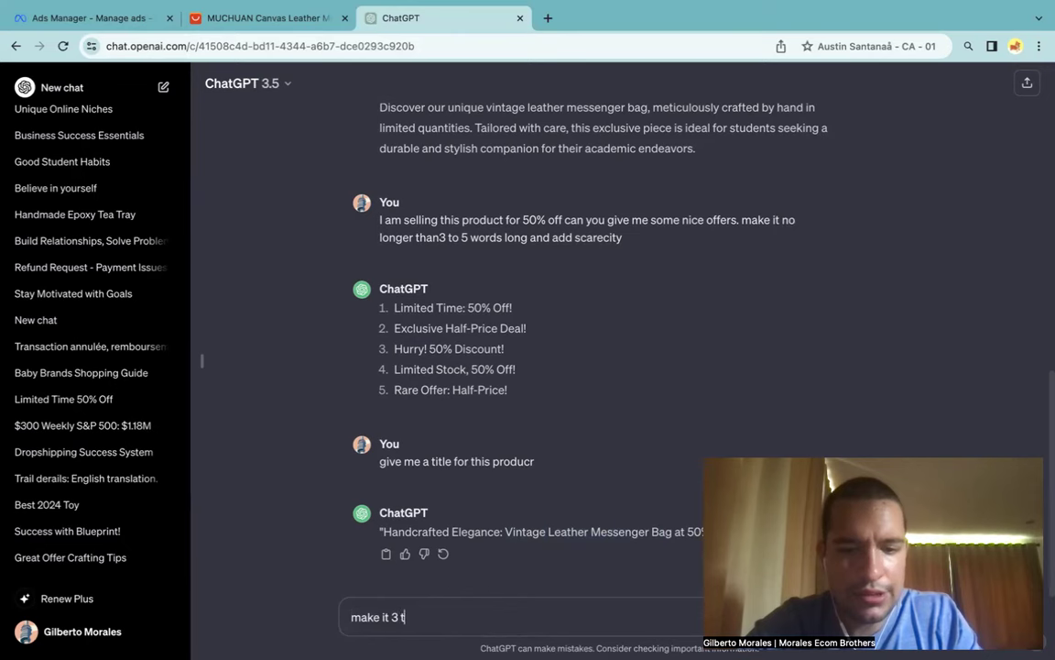
type("o 5 words ma")
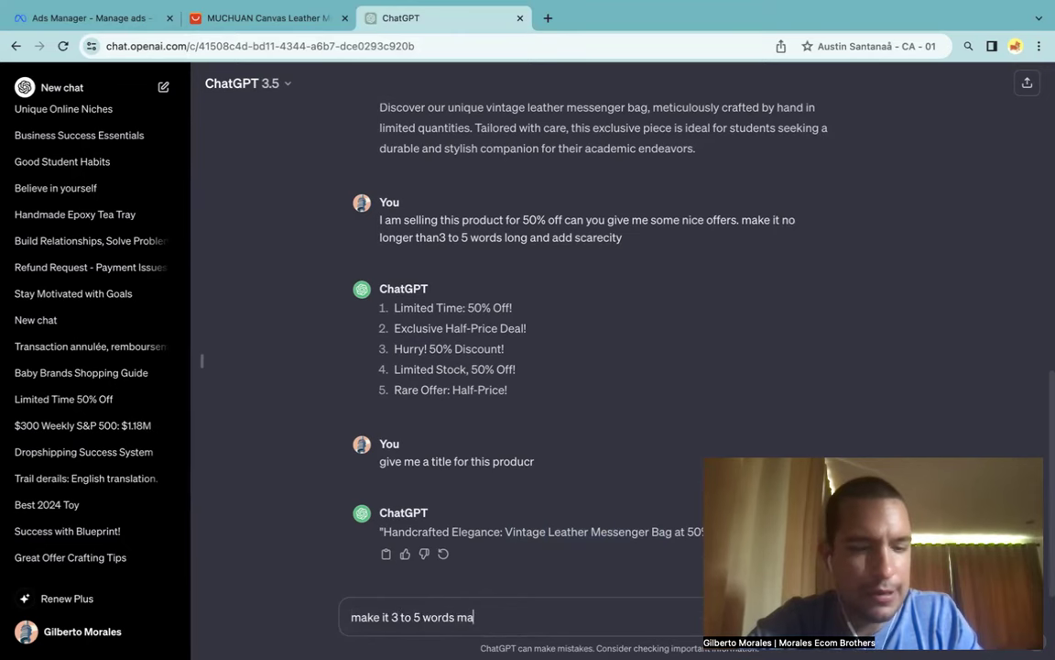
type("ximum")
key("Return")
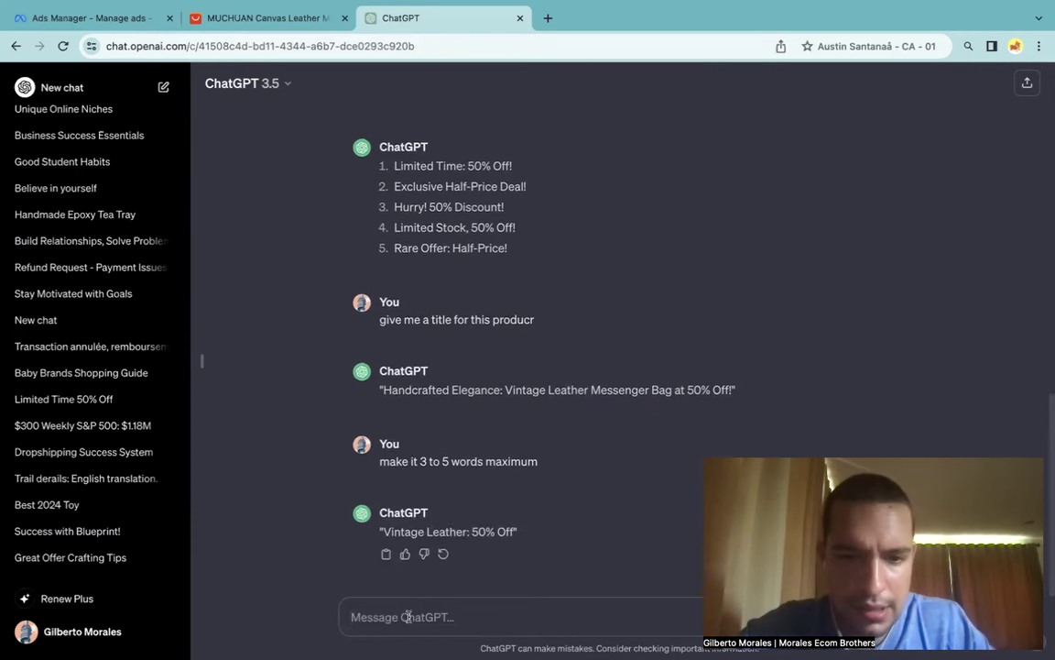
Tell ChatGPT not to add the offer into it and to give just the title.
type("don't add the offer i")
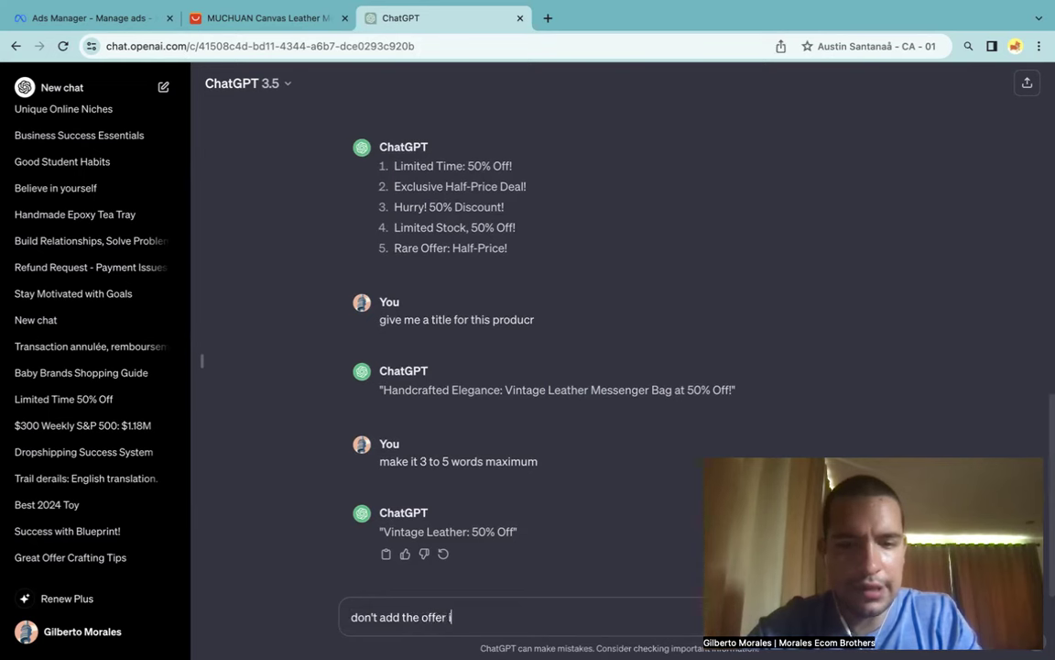
type("nto it j")
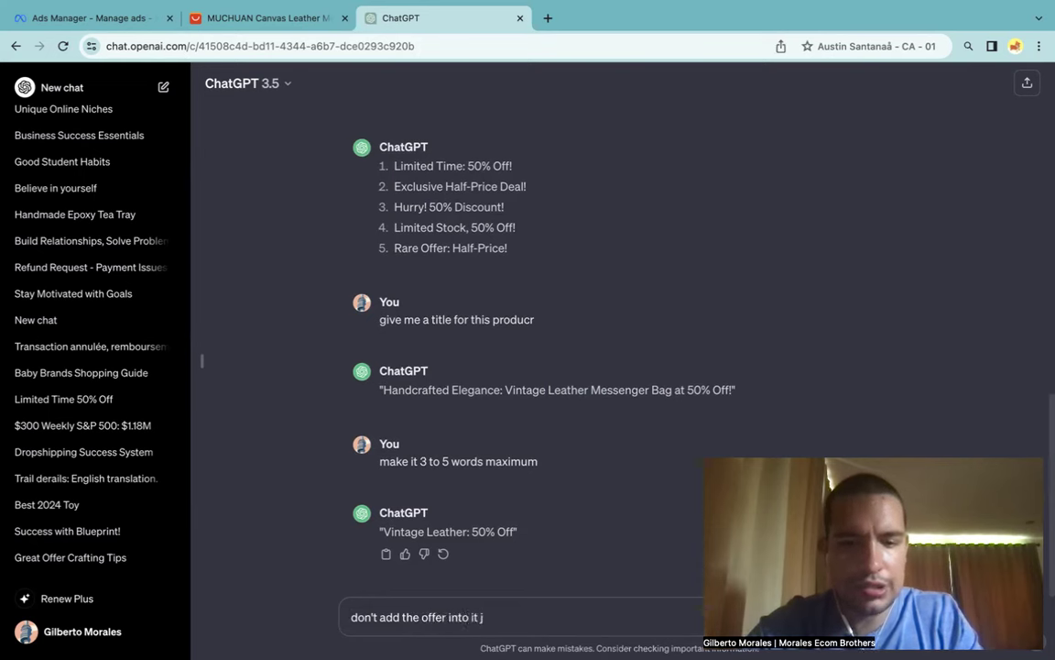
type("ust the titl")
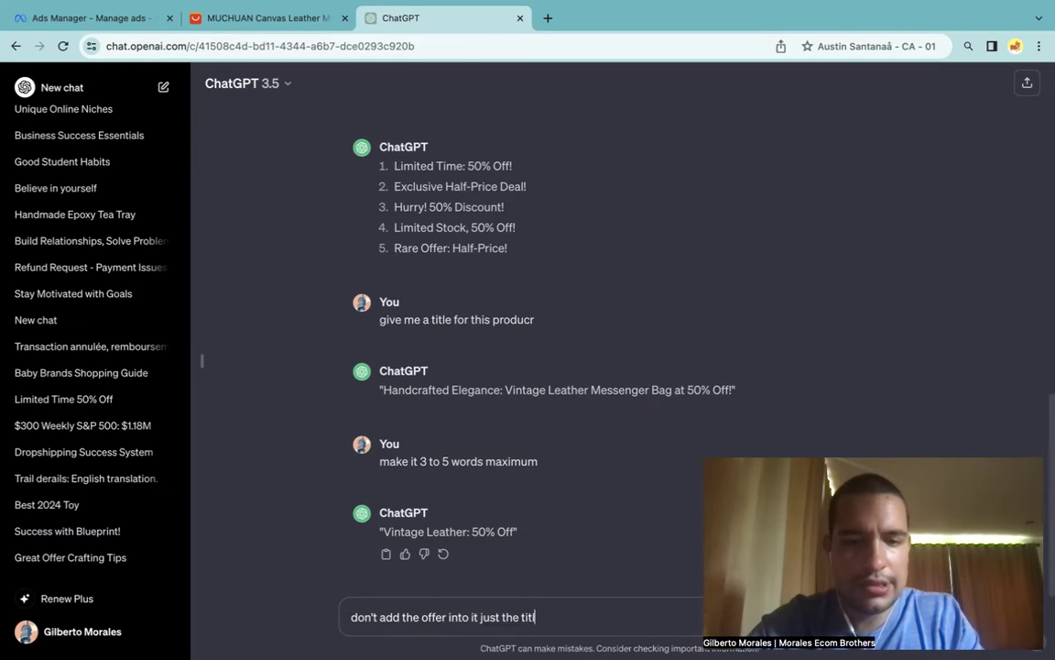
type("e")
key("Return")
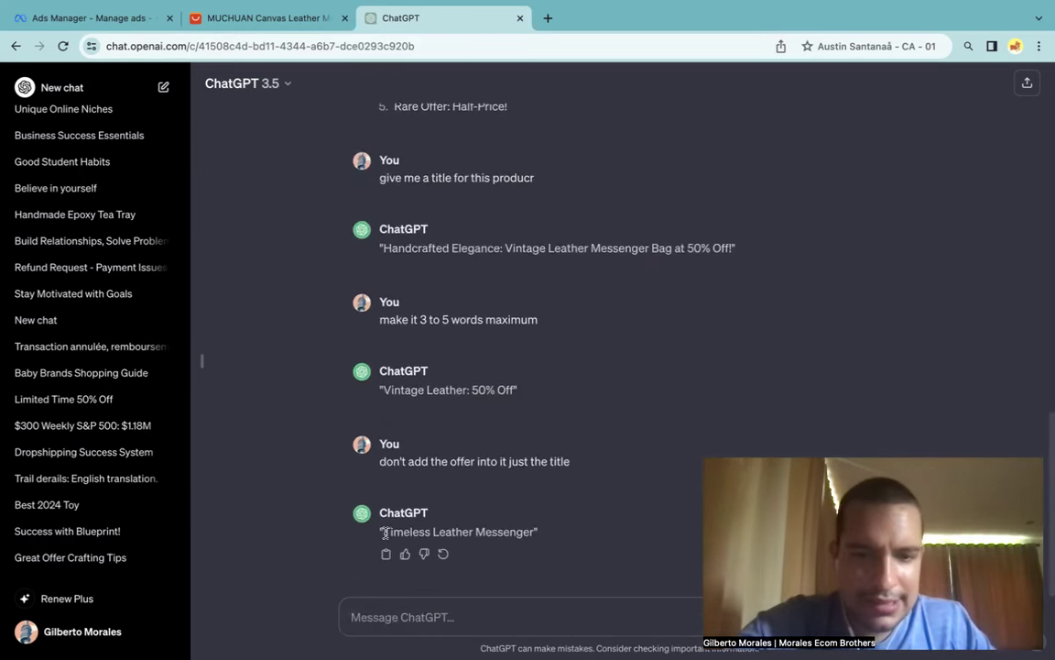
Copy the title "Timeless Leather Messenger" from ChatGPT into the ad's description in Ads Manager.
left_click_drag(384, 533, 536, 534)
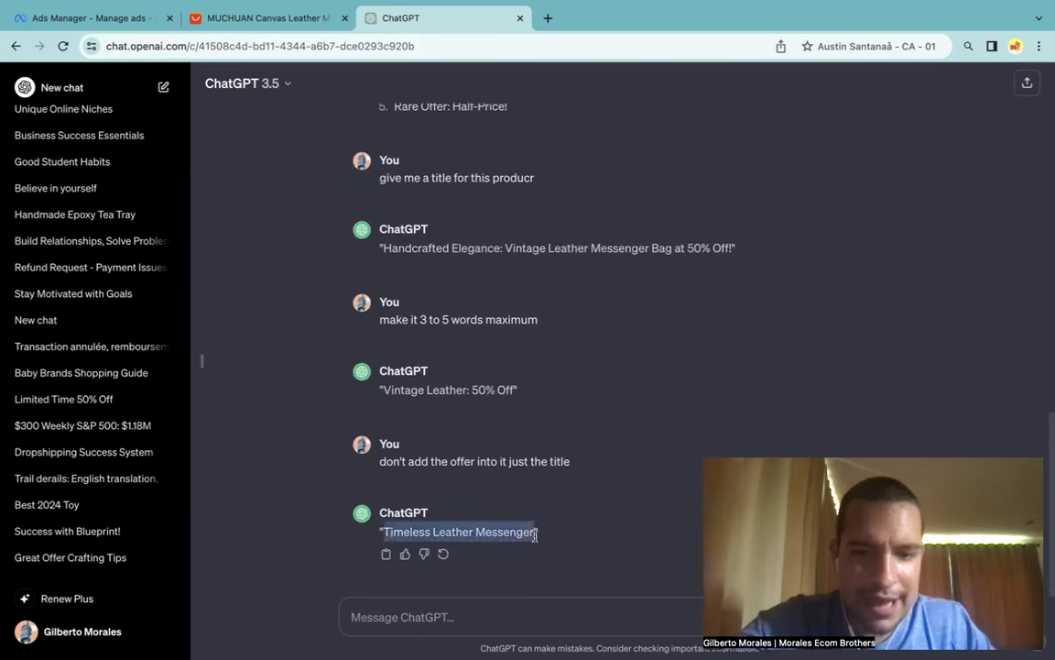
right_click(518, 533)
left_click(532, 492)
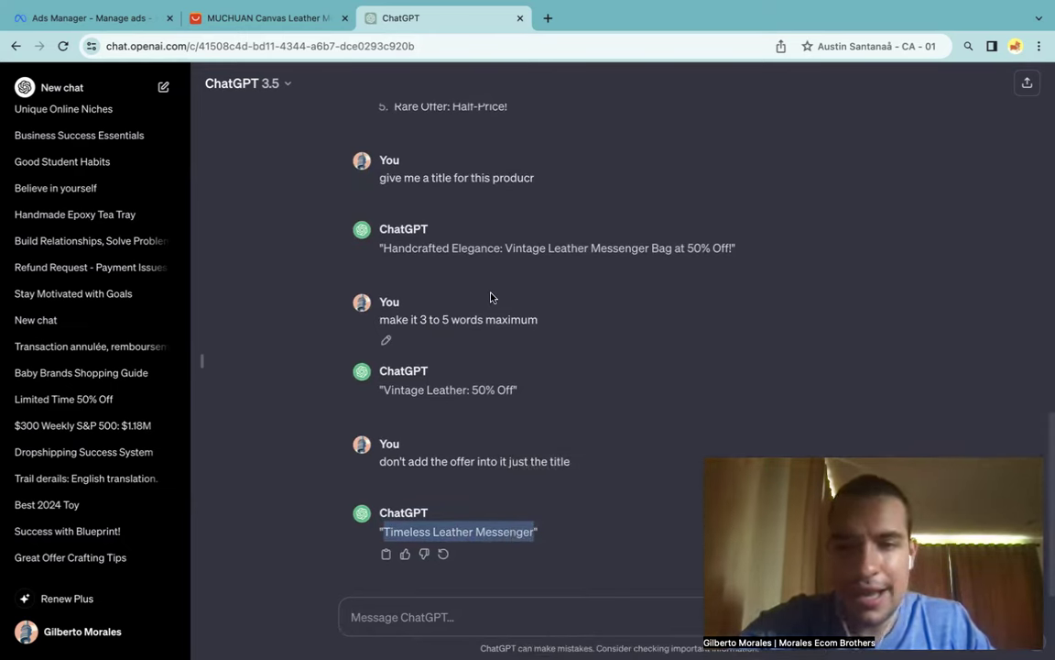
key("super+1")
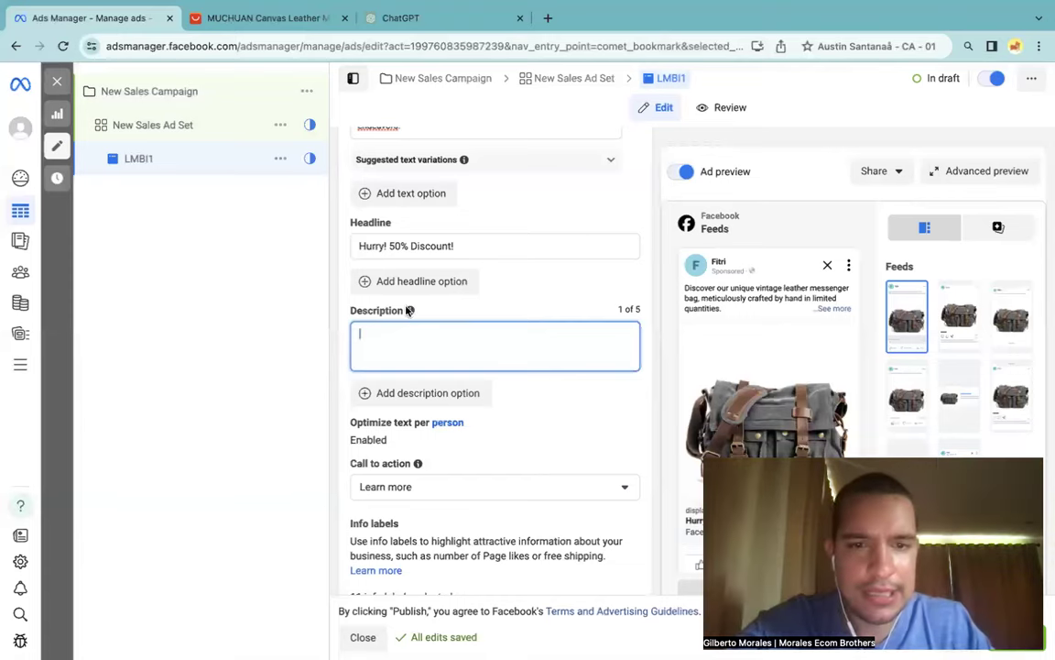
key("super+v")
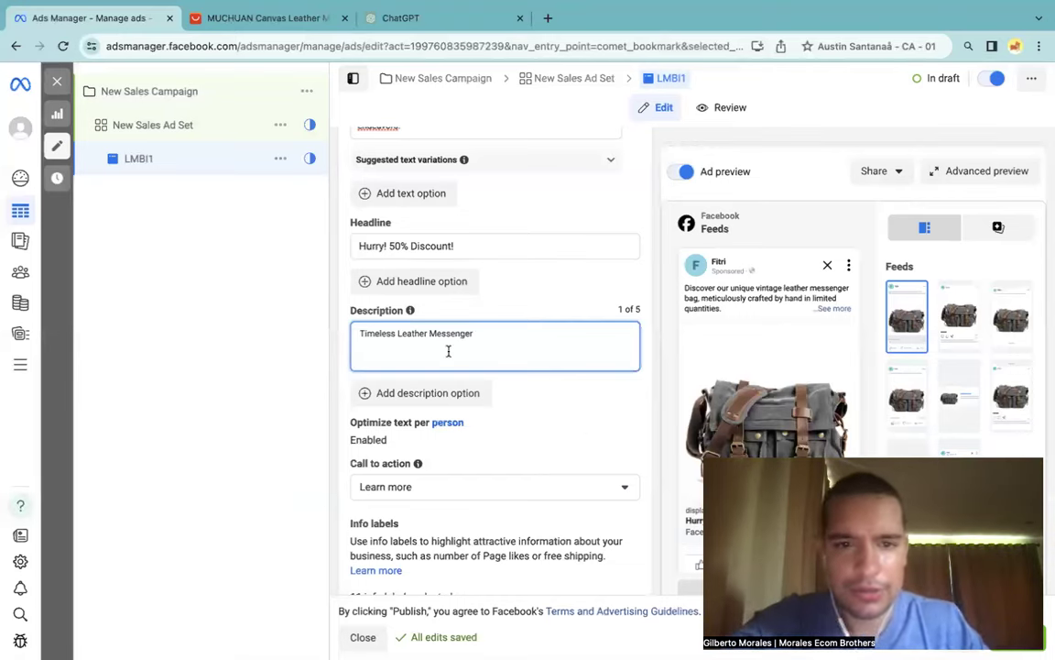
left_click(558, 410)
Set the ad's call to action to Shop now.
scroll(486, 406, "down", 2)
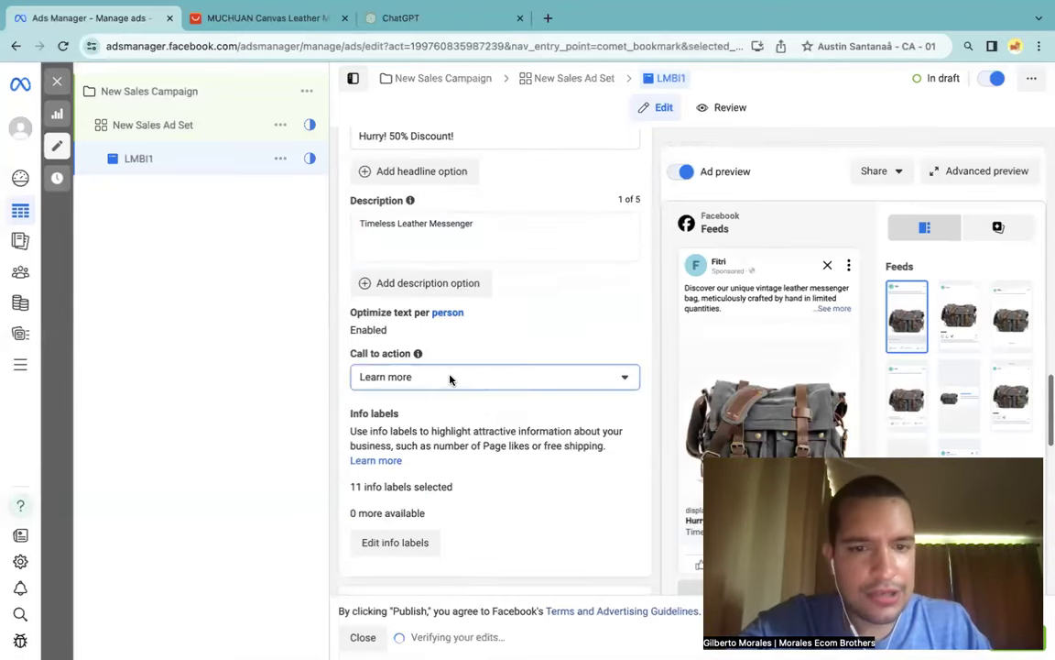
left_click(455, 374)
scroll(462, 515, "down", 3)
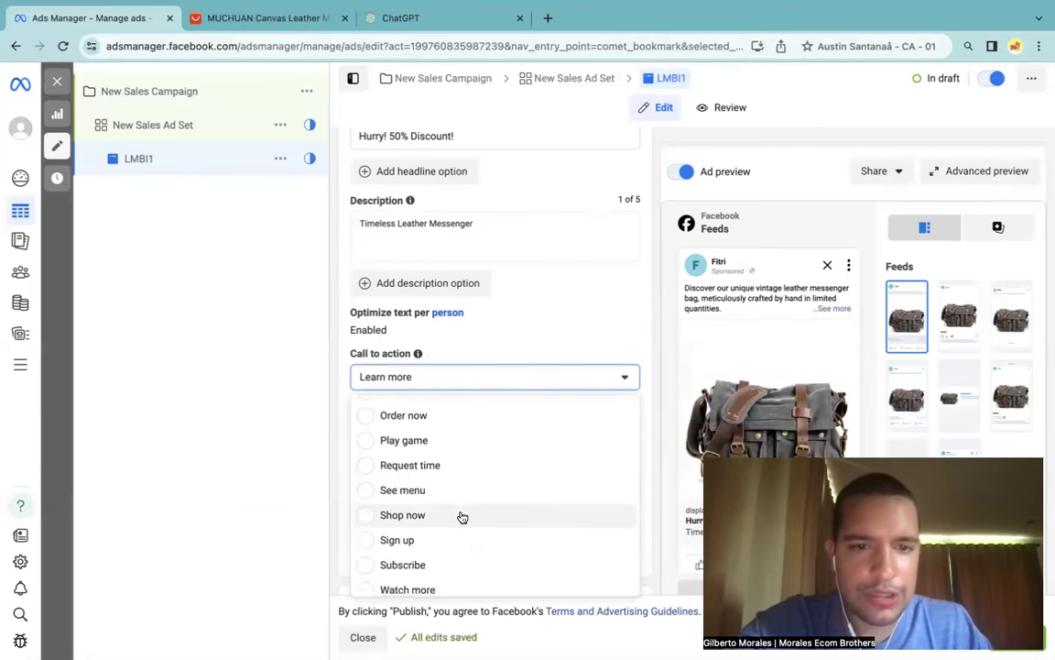
left_click(455, 516)
Review the ad's destination, languages and tracking settings, and expand the full primary text in the Facebook Feeds preview.
scroll(520, 431, "down", 3)
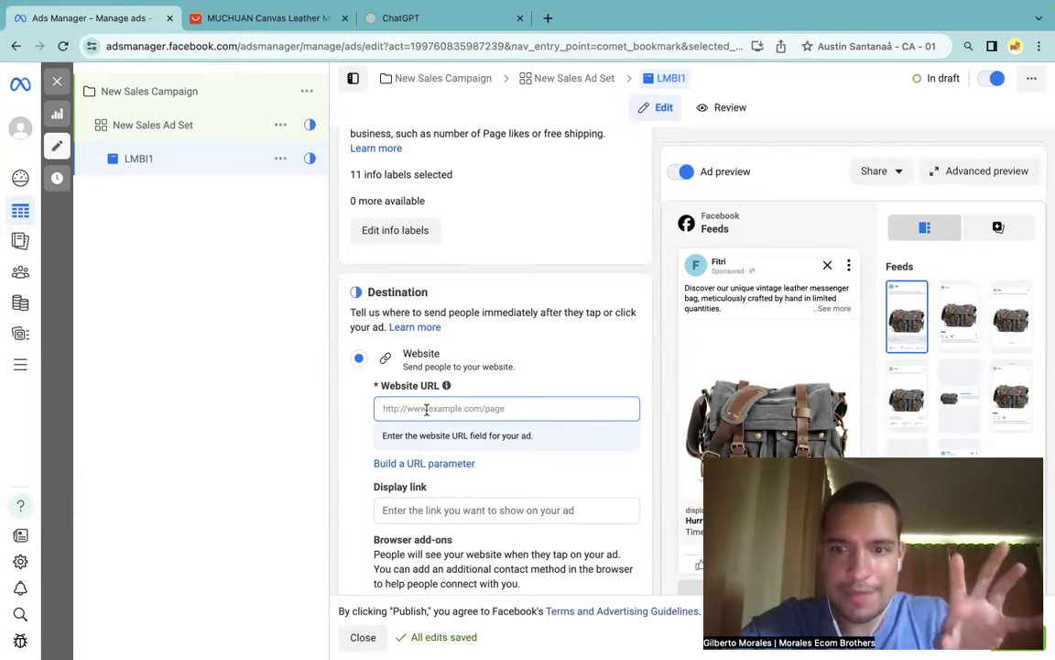
scroll(427, 408, "down", 2)
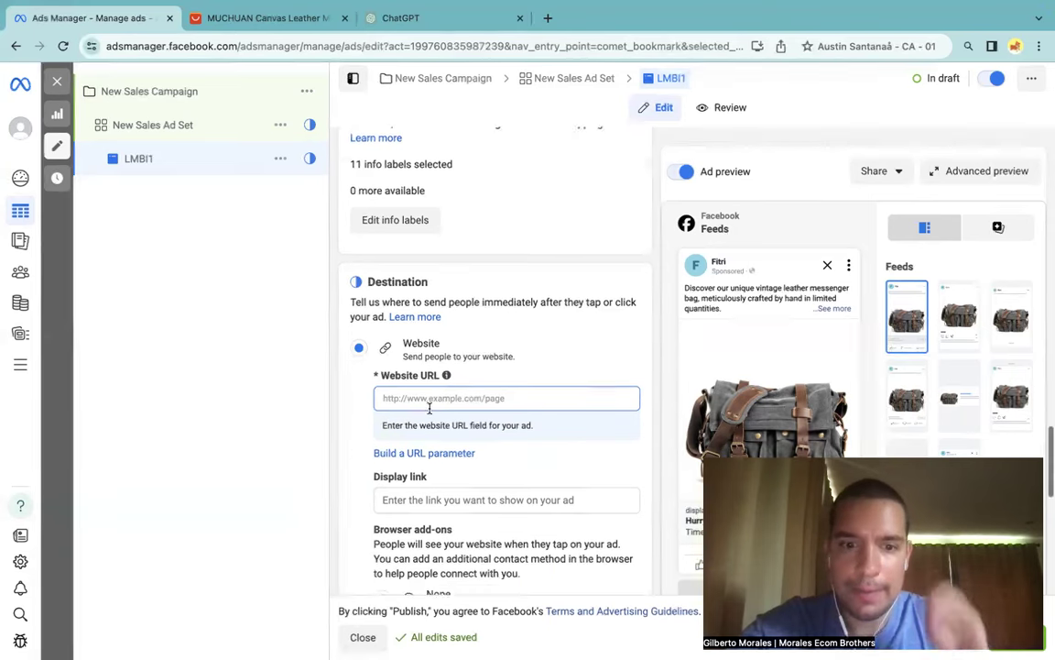
scroll(428, 409, "down", 2)
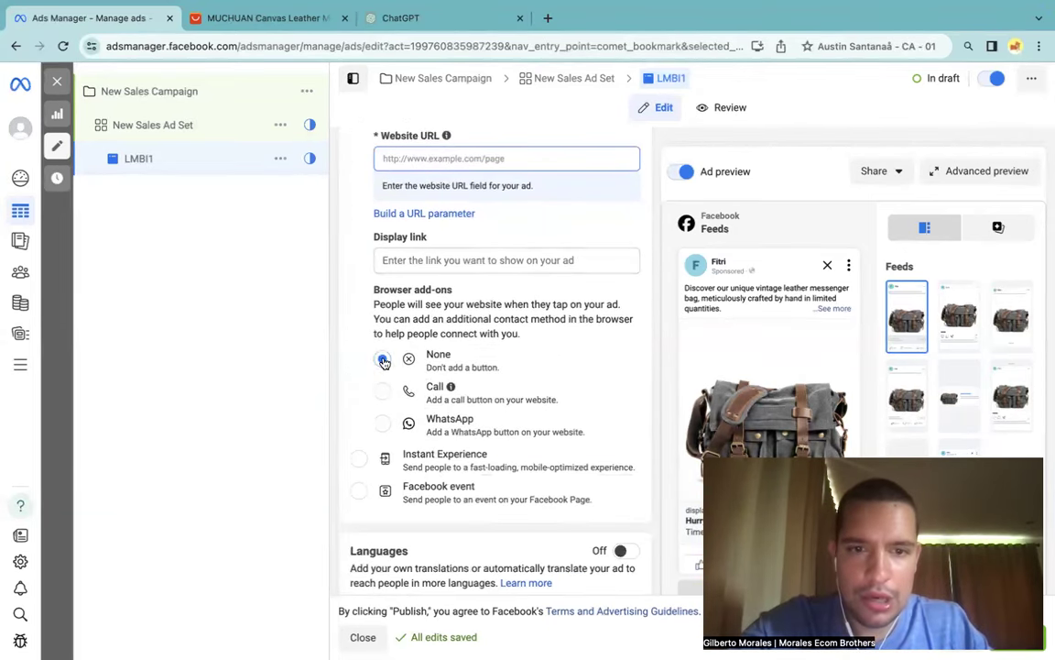
scroll(463, 368, "down", 6)
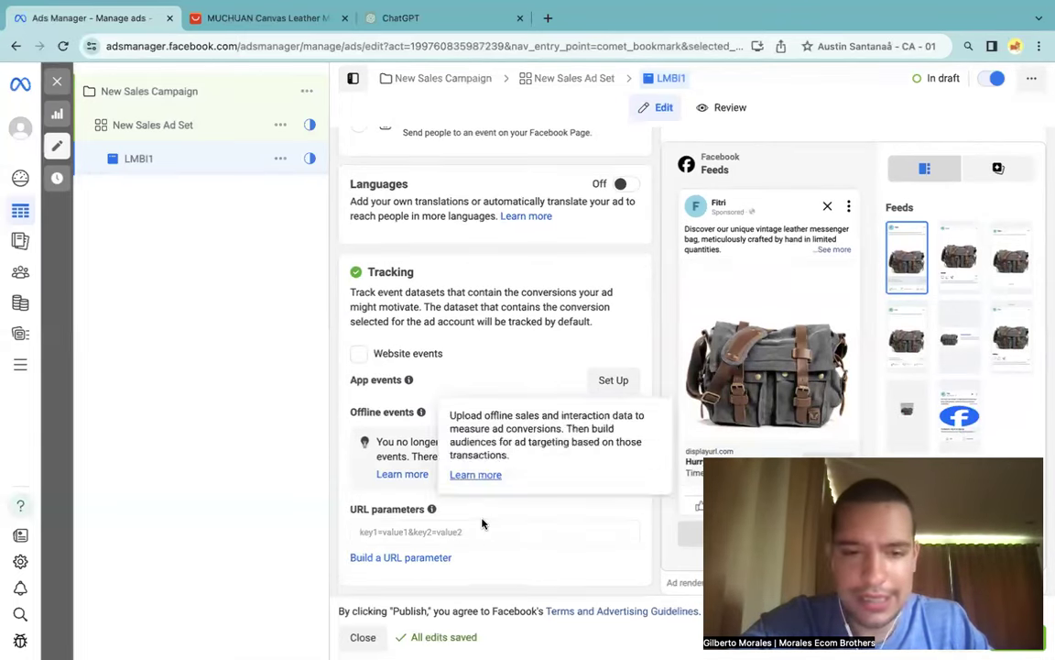
left_click(841, 255)
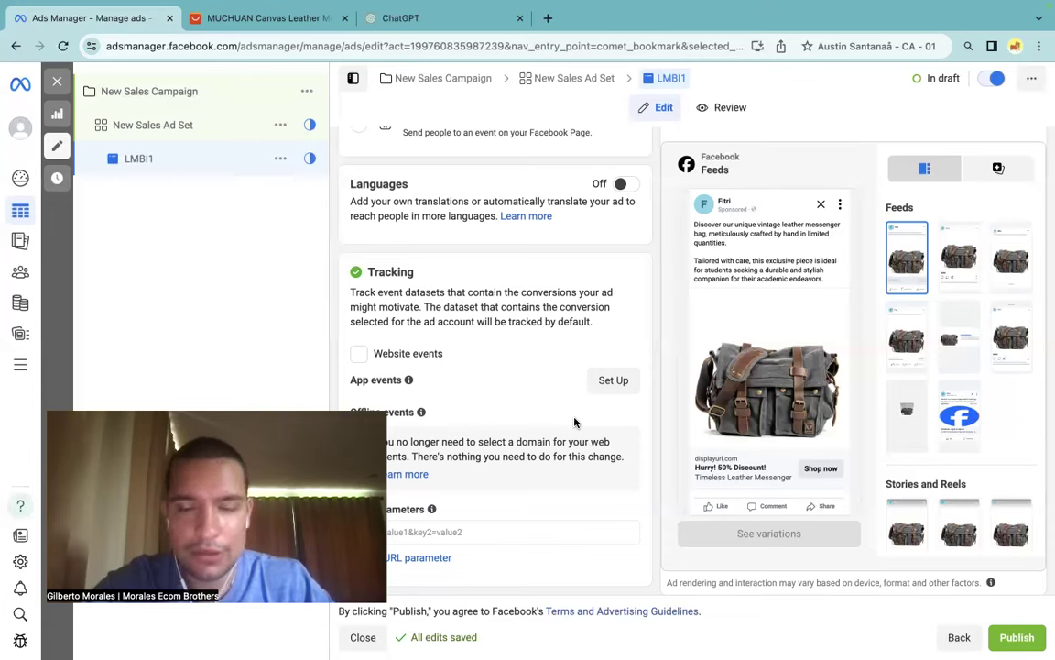
mouse_move(732, 255)
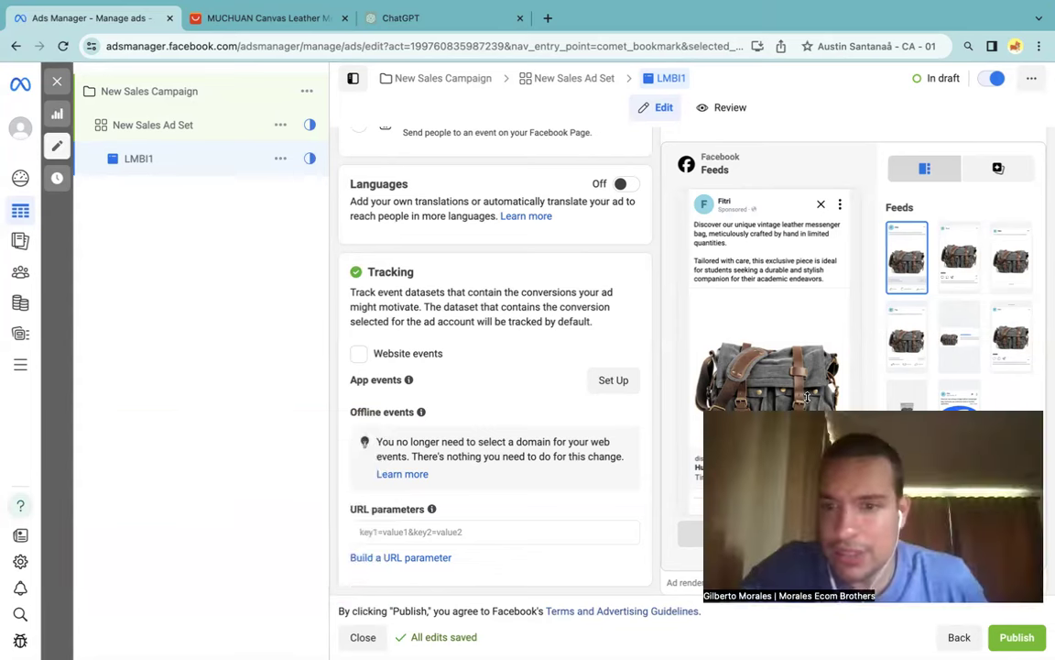
mouse_move(788, 321)
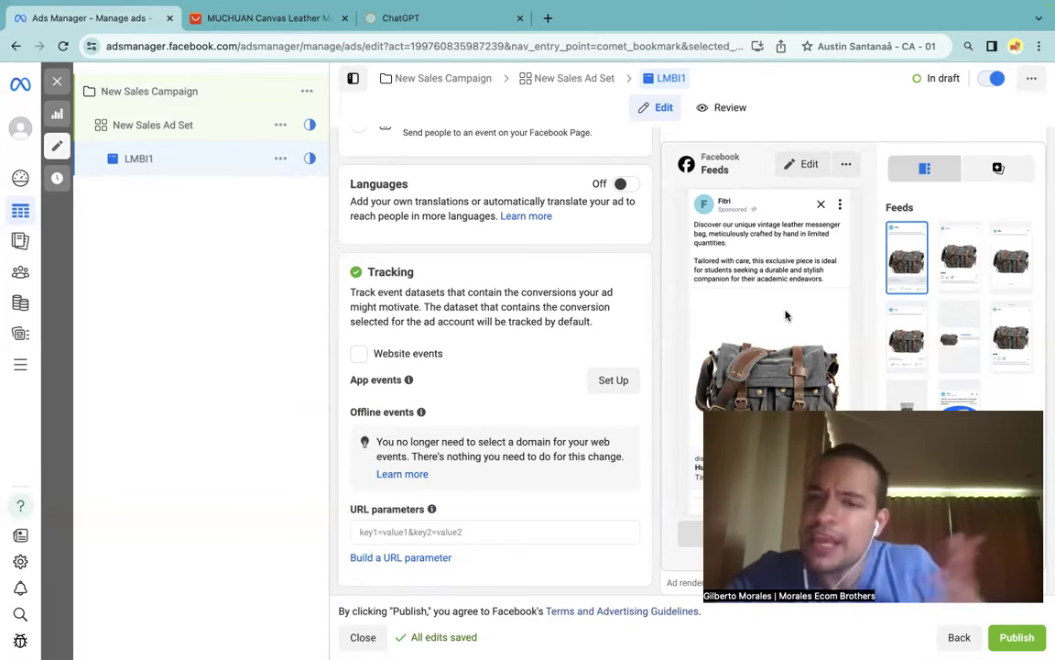